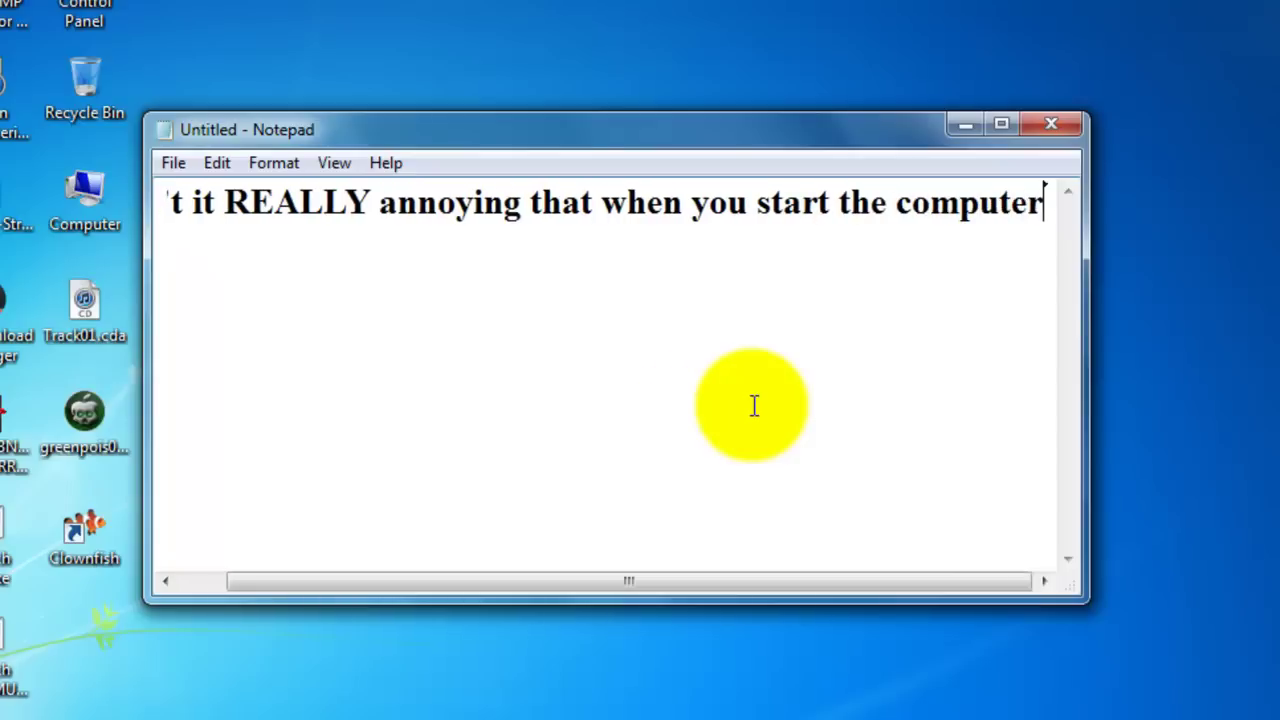
- Add a second line to the note reading "ALOT of programs are opening?"
key(Return)
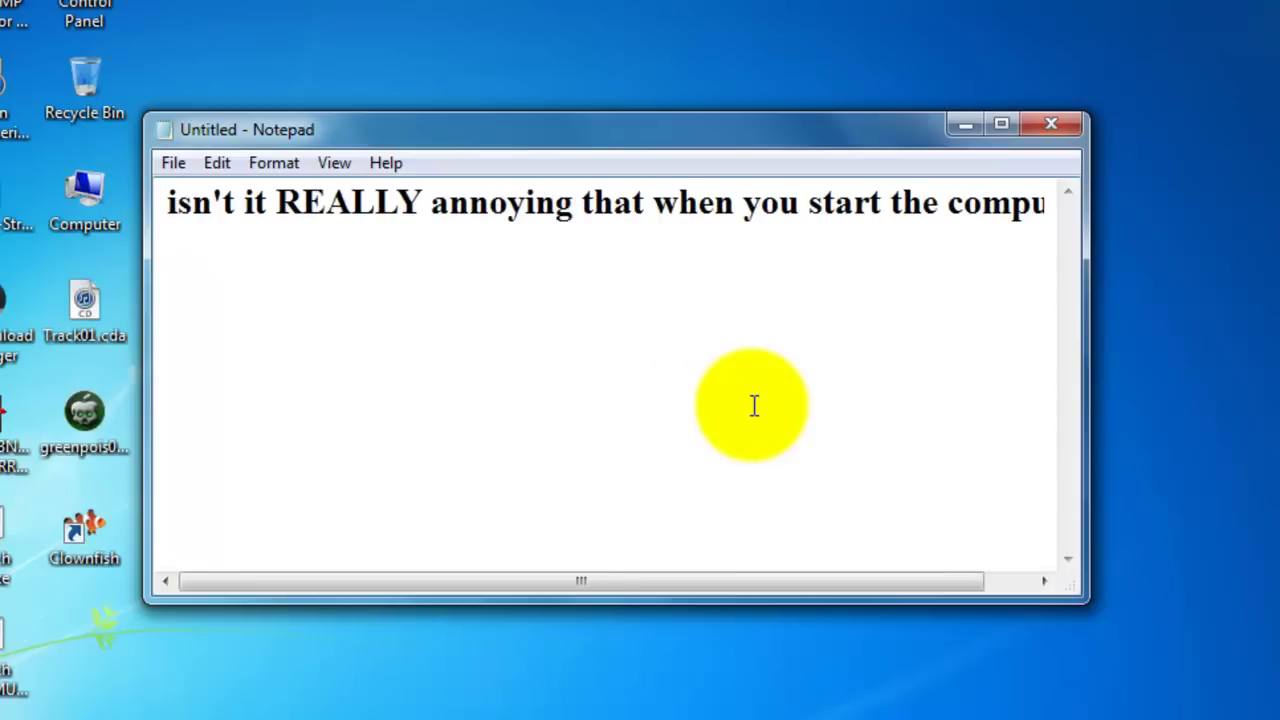
text(a)
key(BackSpace)
text(ALOT)
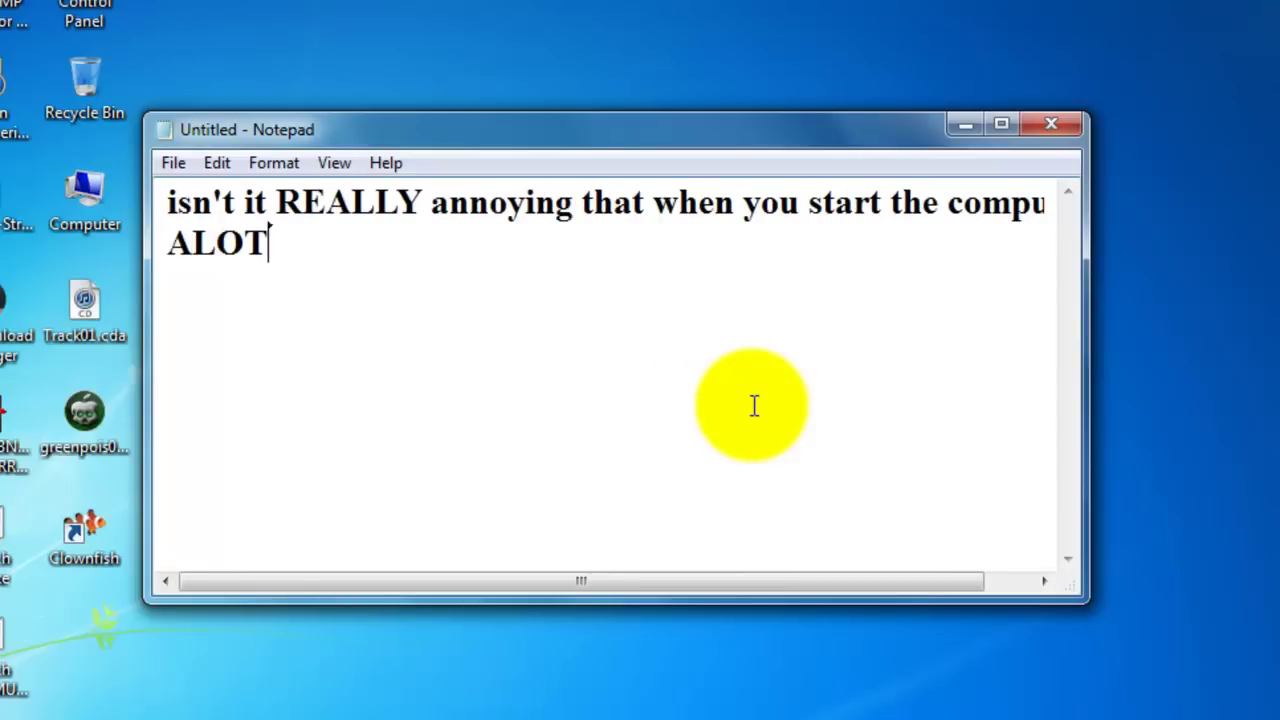
text( of progtrams are open)
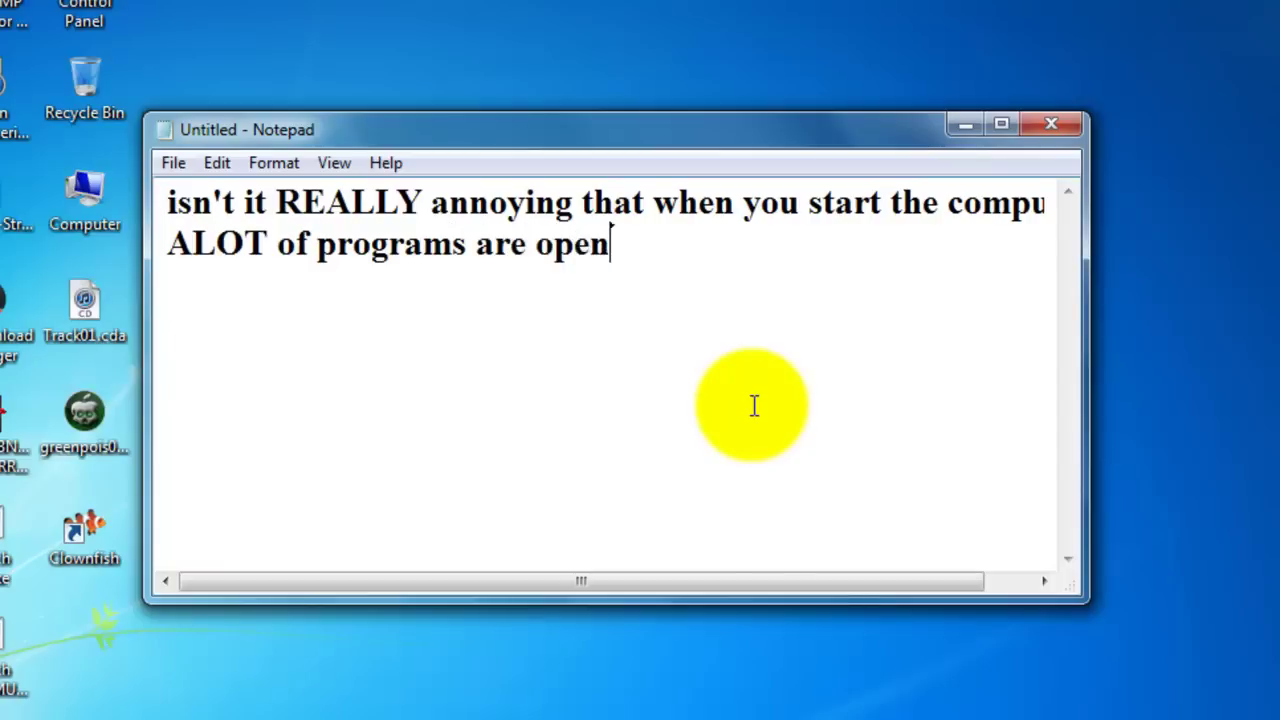
text(ing?)
- Replace the whole note with the text "so here's the solution"
key(ctrl+a)
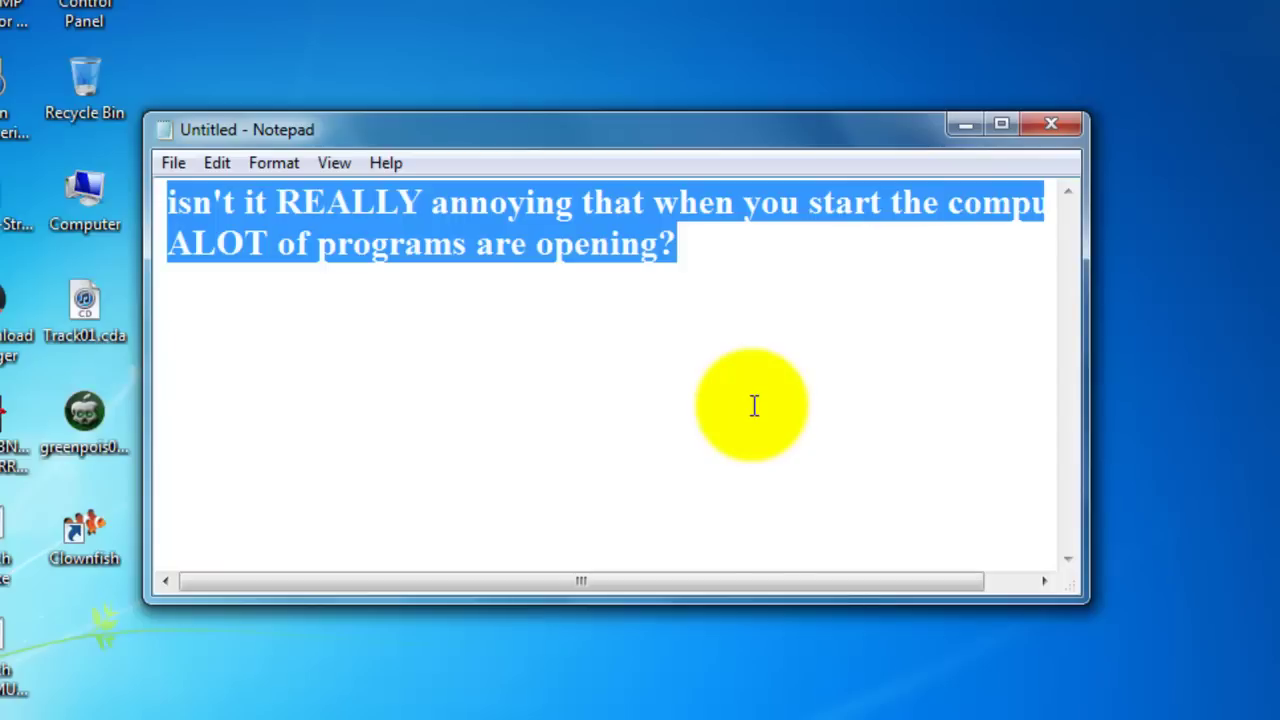
key(BackSpace)
text(so her)
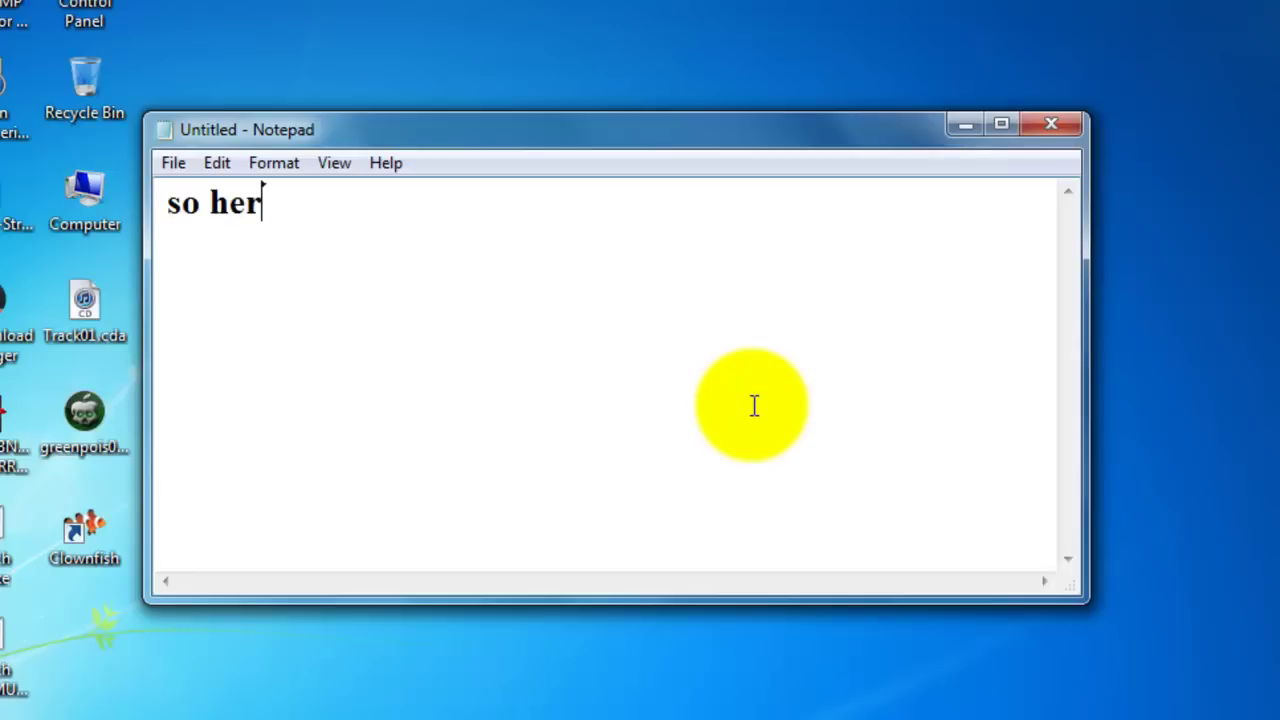
text(e's the )
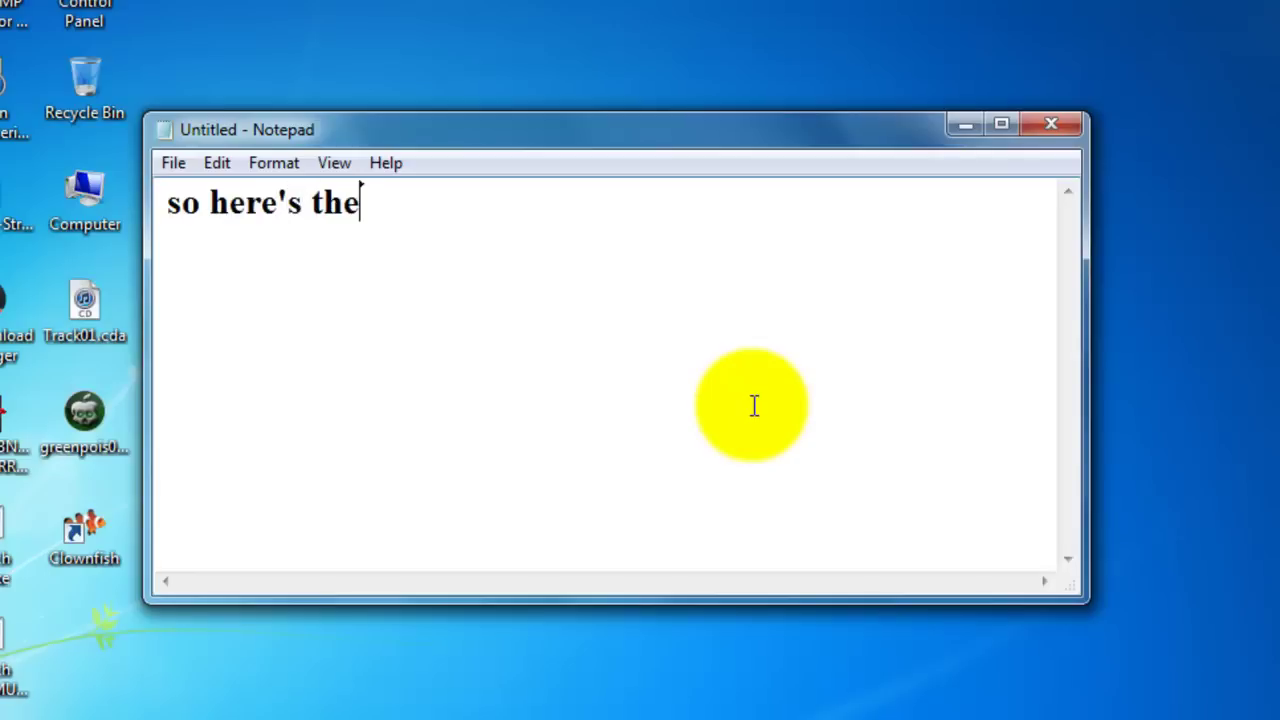
text(solu)
key(BackSpace)
text(lu)
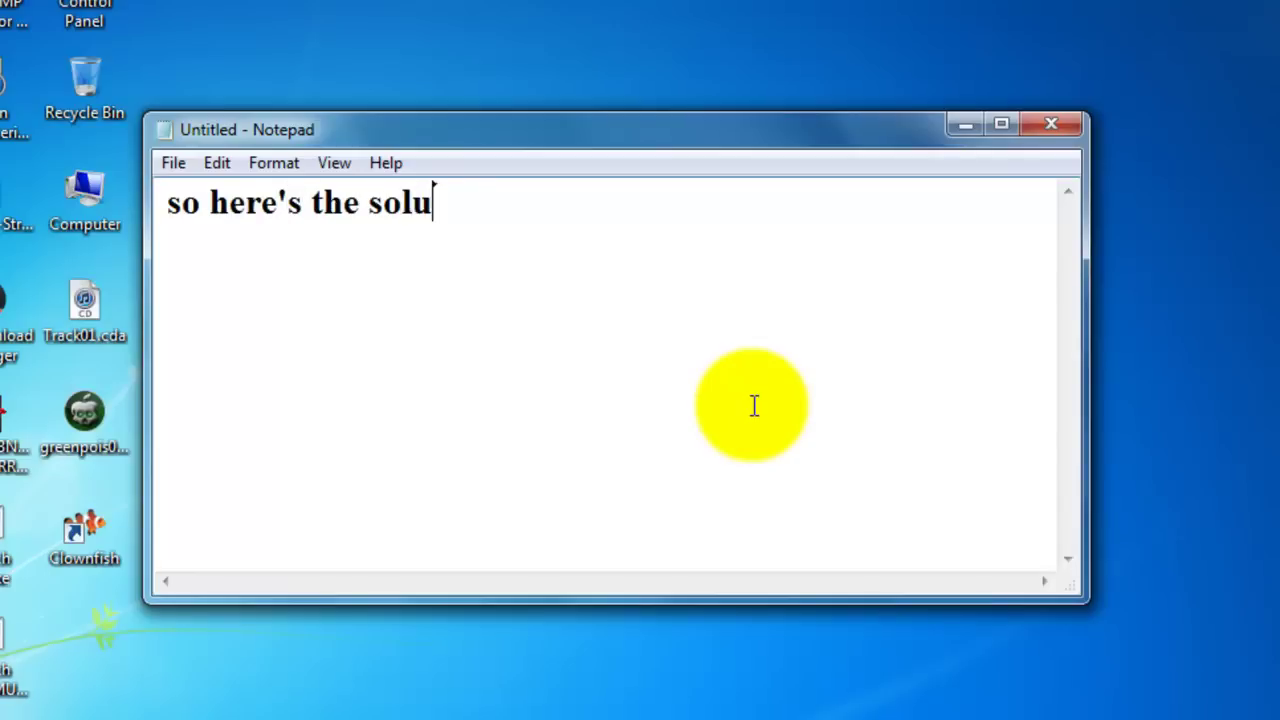
text(tion)
- Replace the whole note with the text "if you have Windows XP"
key(ctrl+a)
key(BackSpace)
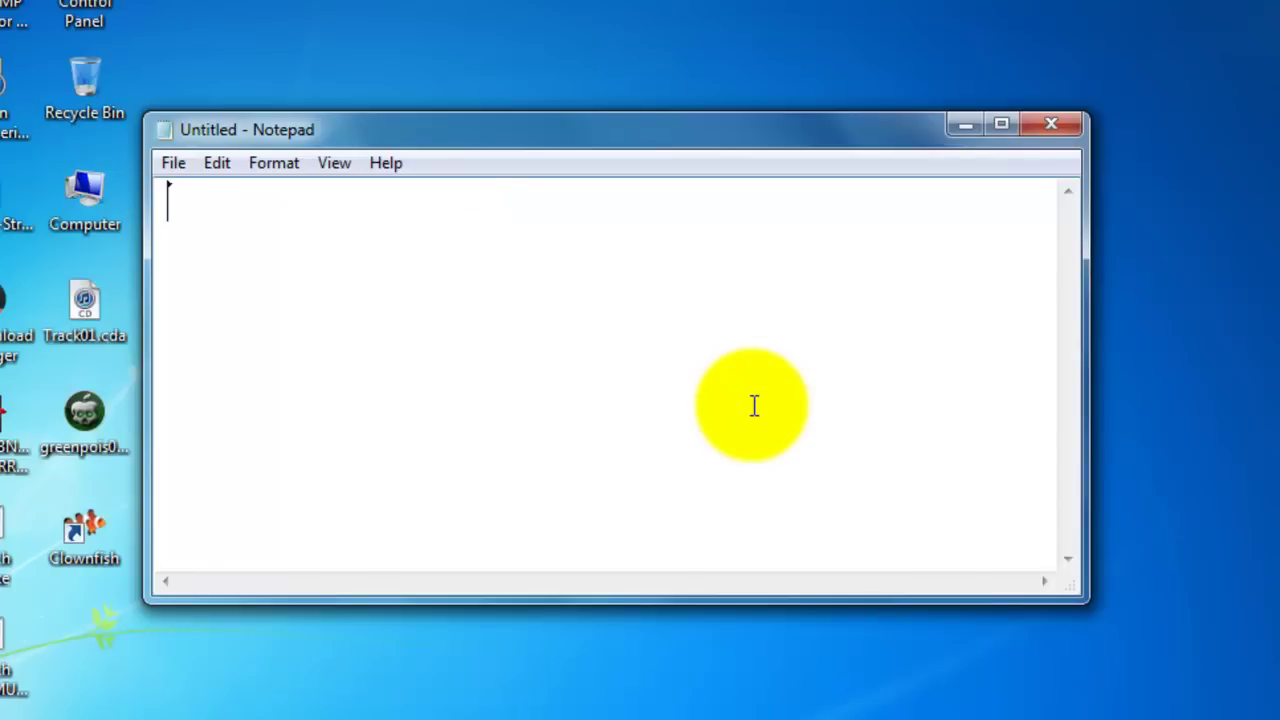
text(if you have)
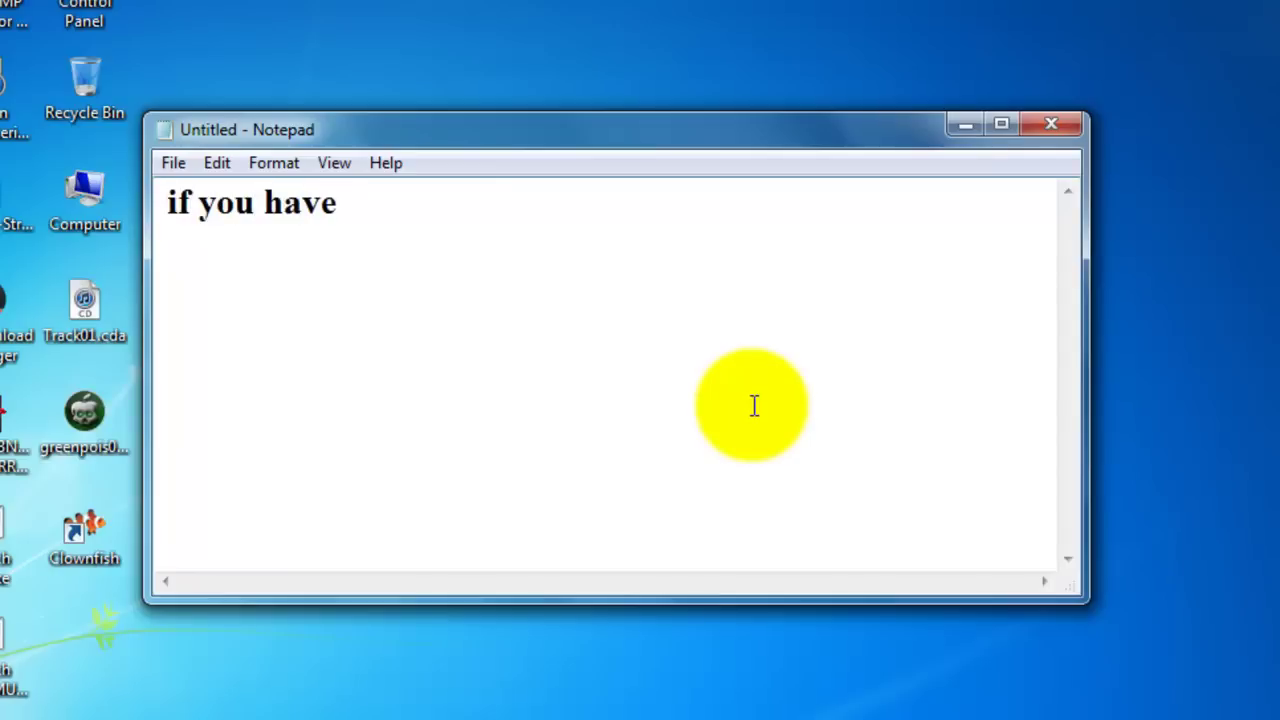
text( Win)
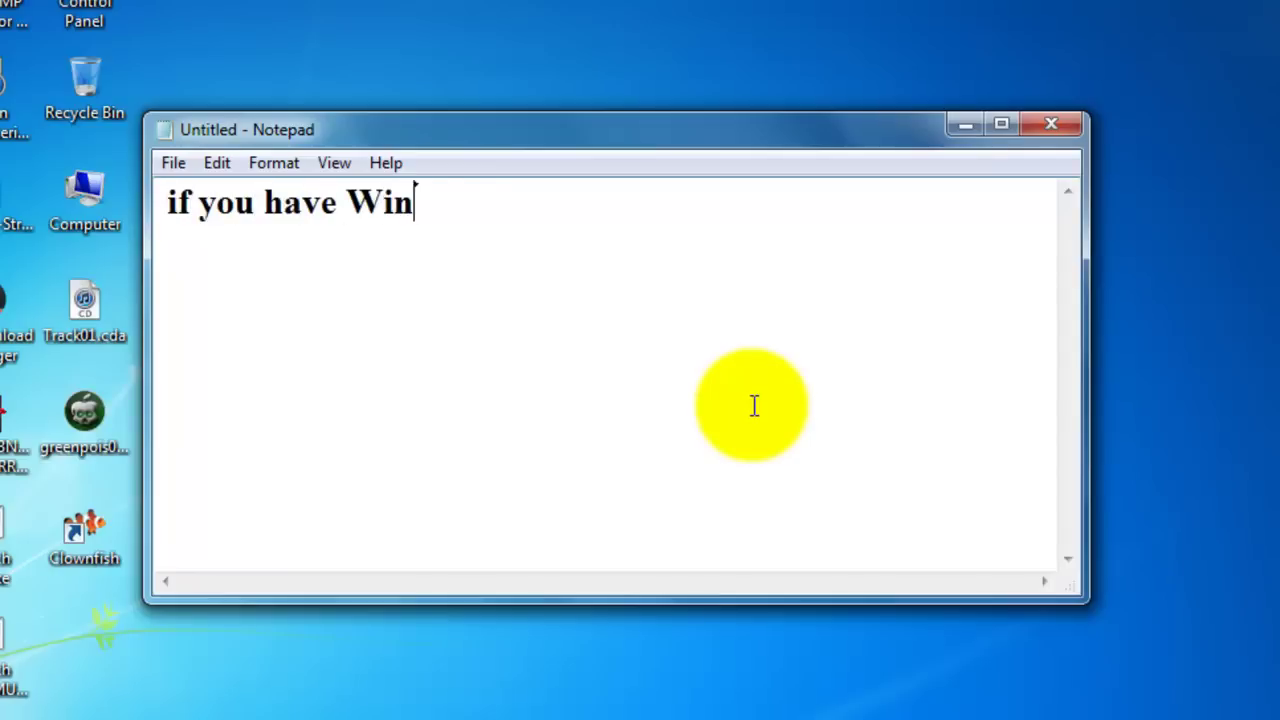
text(dows XP)
- Replace the whole note with the instruction go to Start>Run and then type "msconfig"
key(ctrl+a)
key(BackSpace)
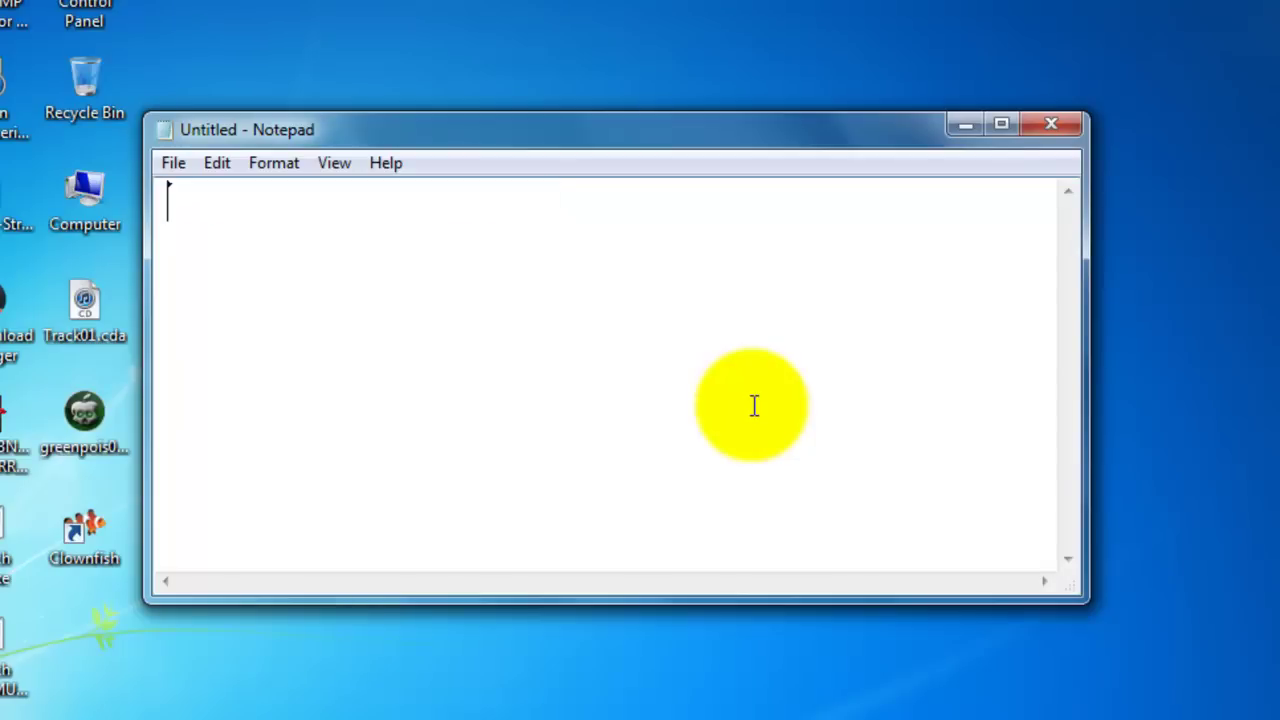
text(go to St)
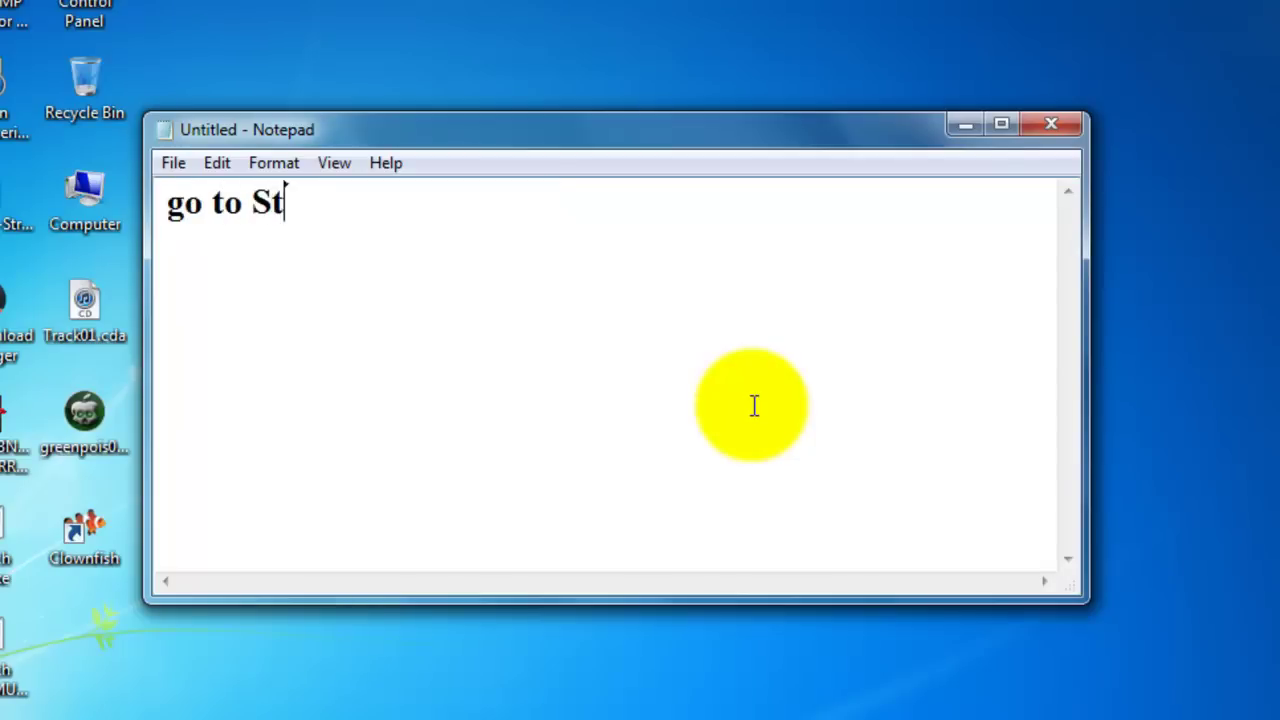
text(art>Run )
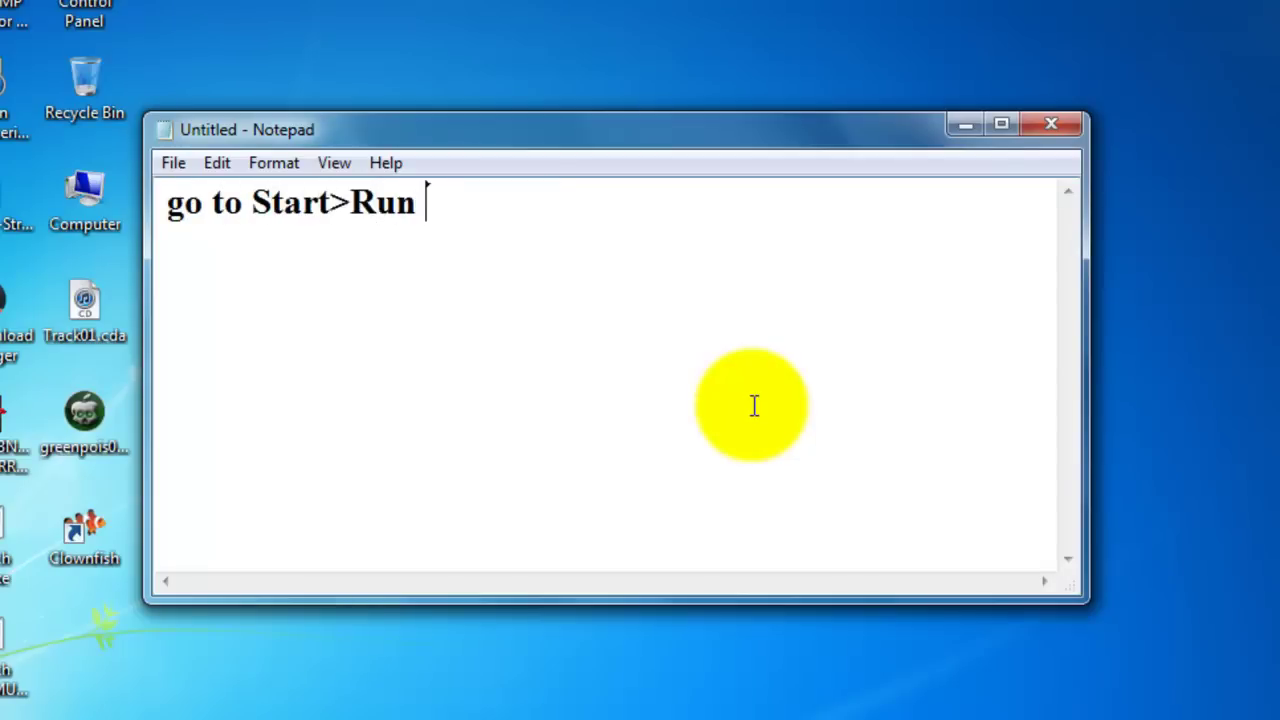
text(and then tyu)
key(BackSpace)
text(pe "msconfig")
- Replace the note with the text "if you have windows 7/vista" and clear it again
key(ctrl+a)
key(BackSpace)
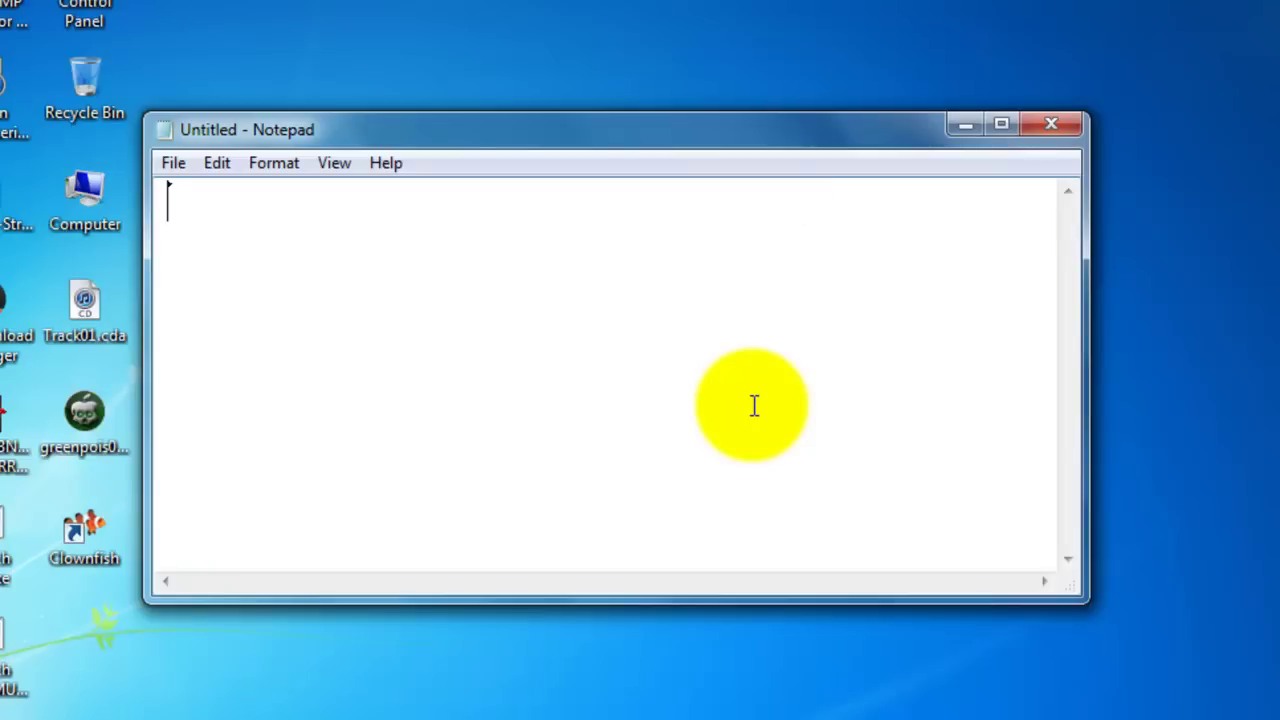
text(if you )
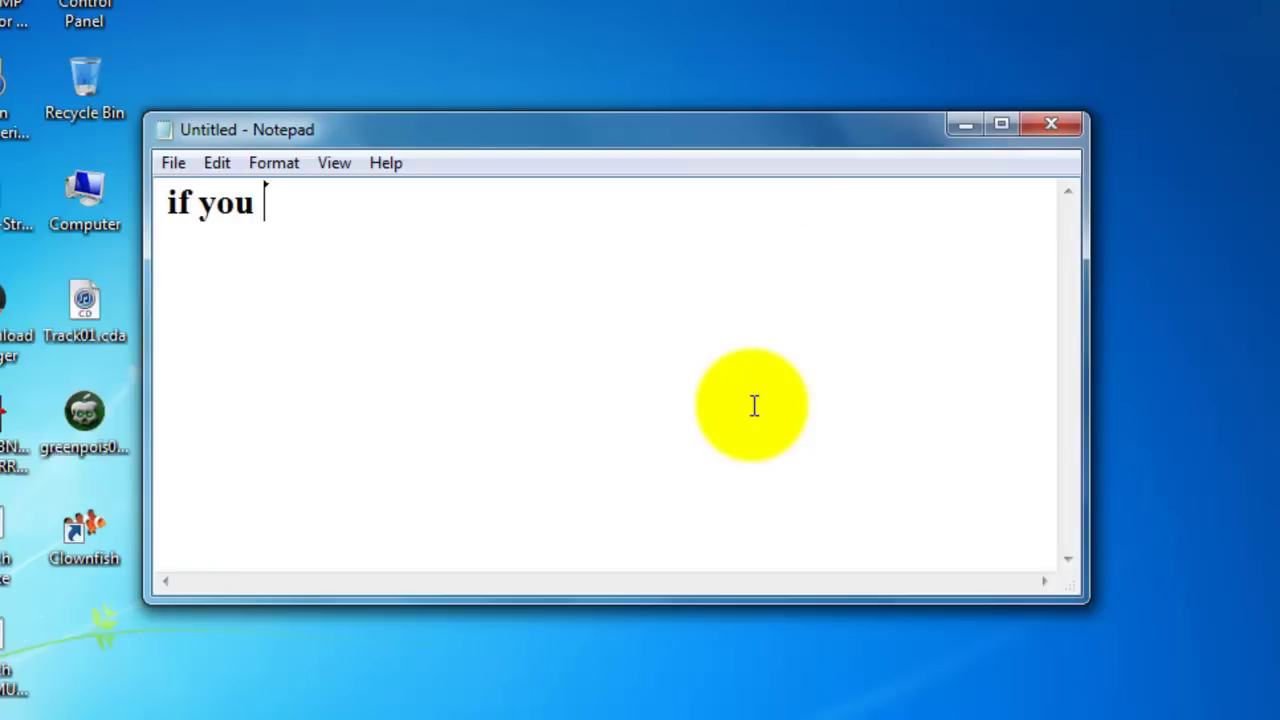
text(have w)
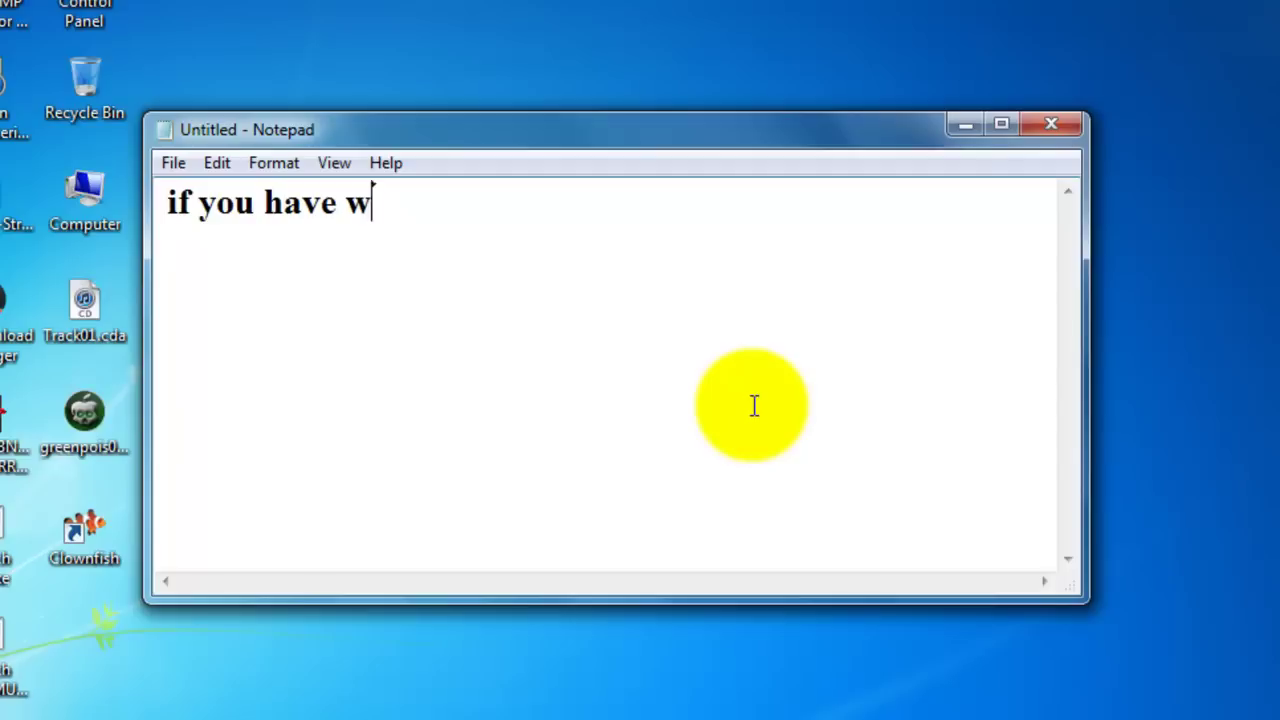
text(indows 7/vid)
key(BackSpace)
text(sta)
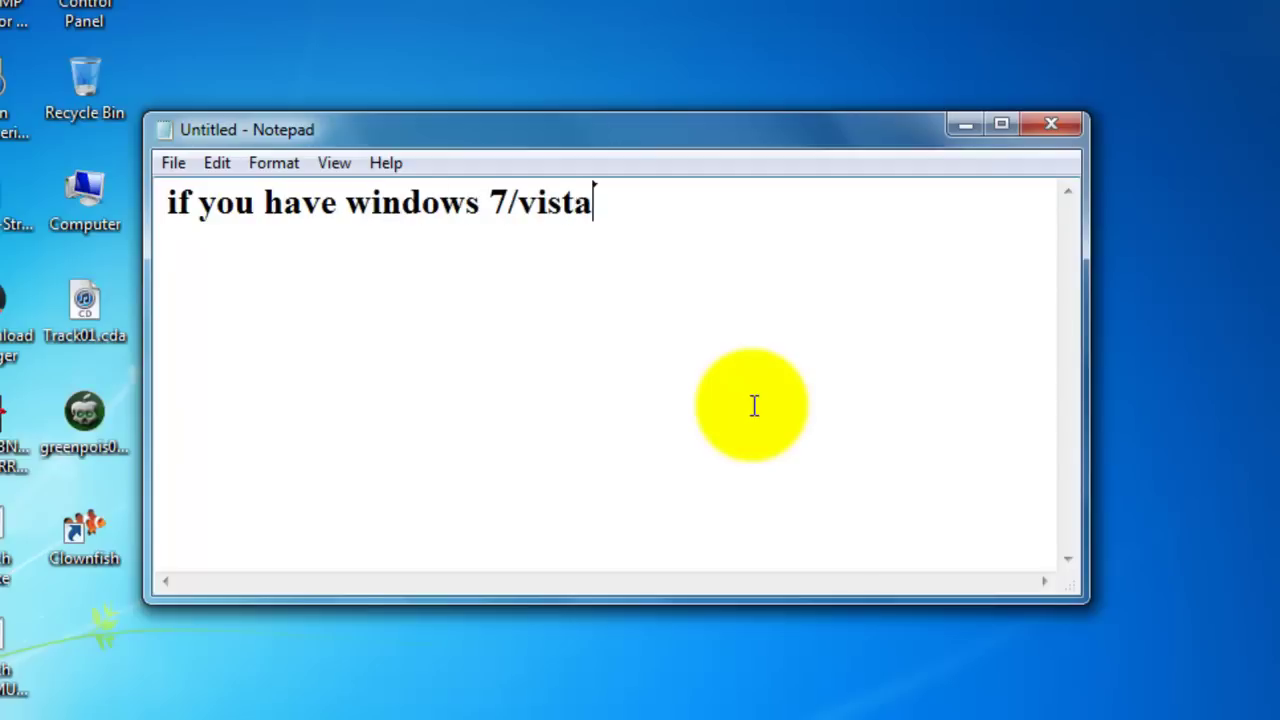
key(ctrl+a)
text(fool)
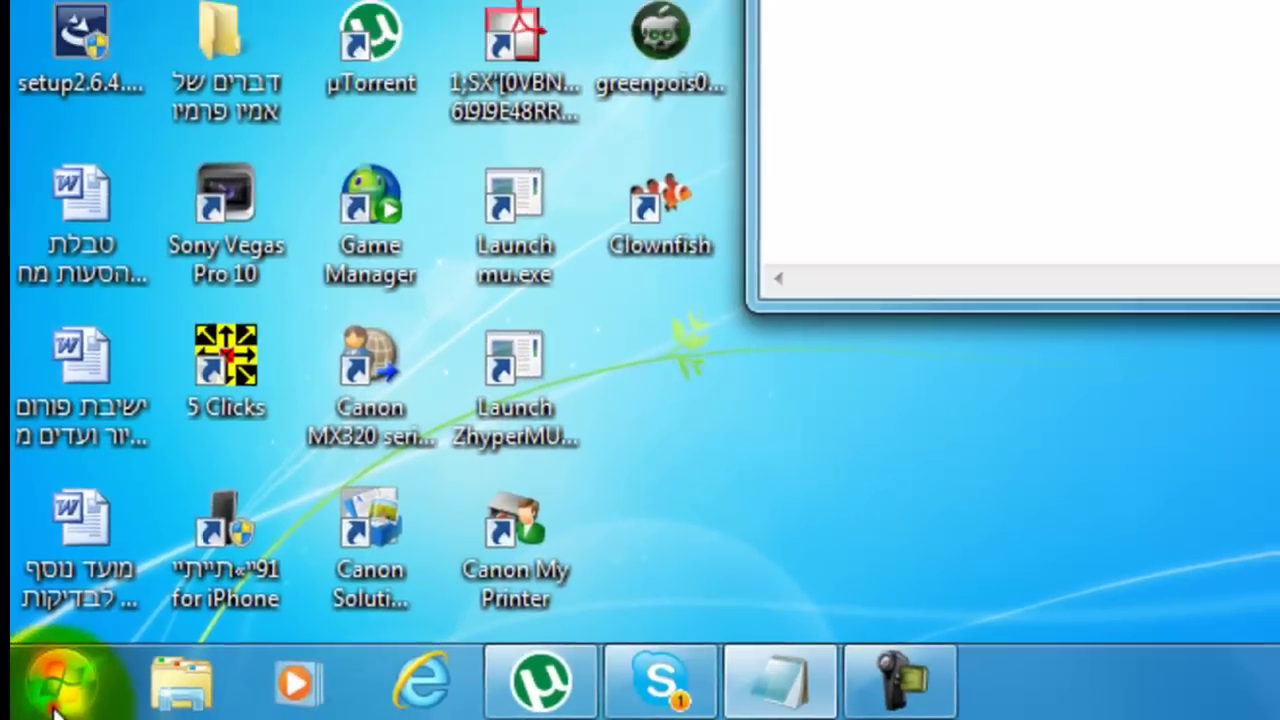
- Search the Start menu for msconfig and launch the System Configuration utility
click(77, 677)
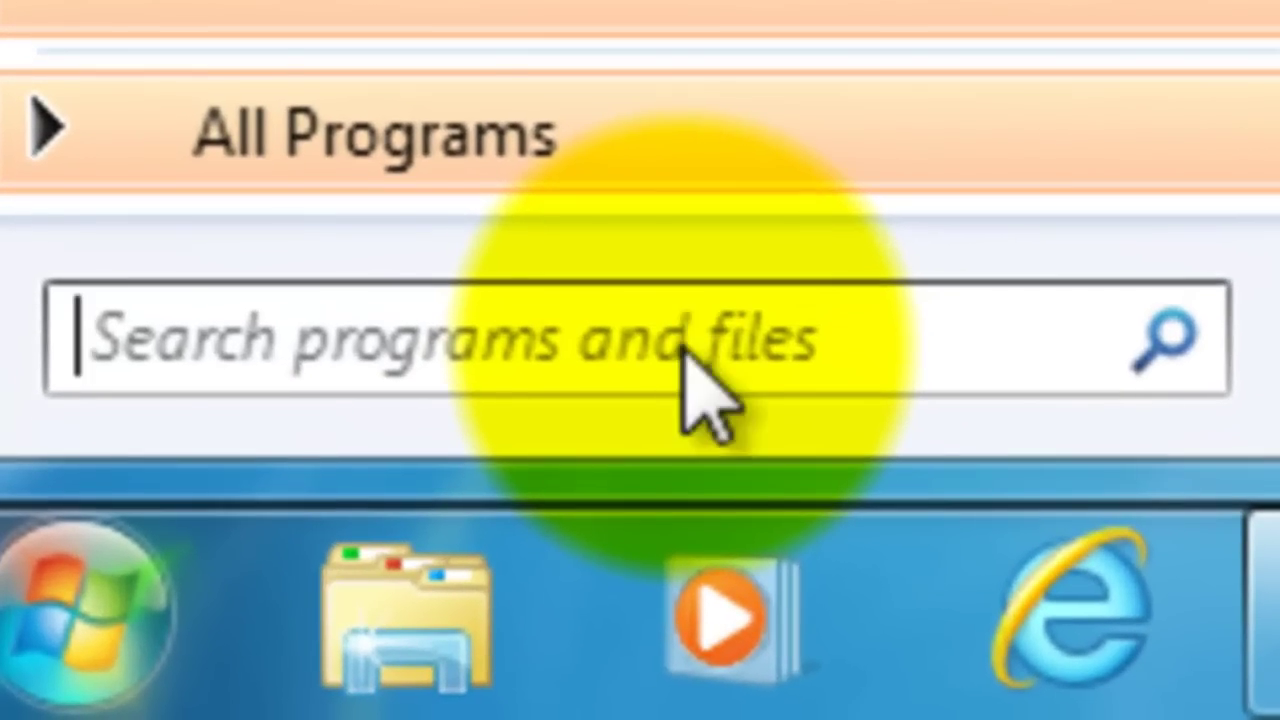
text(msconfig)
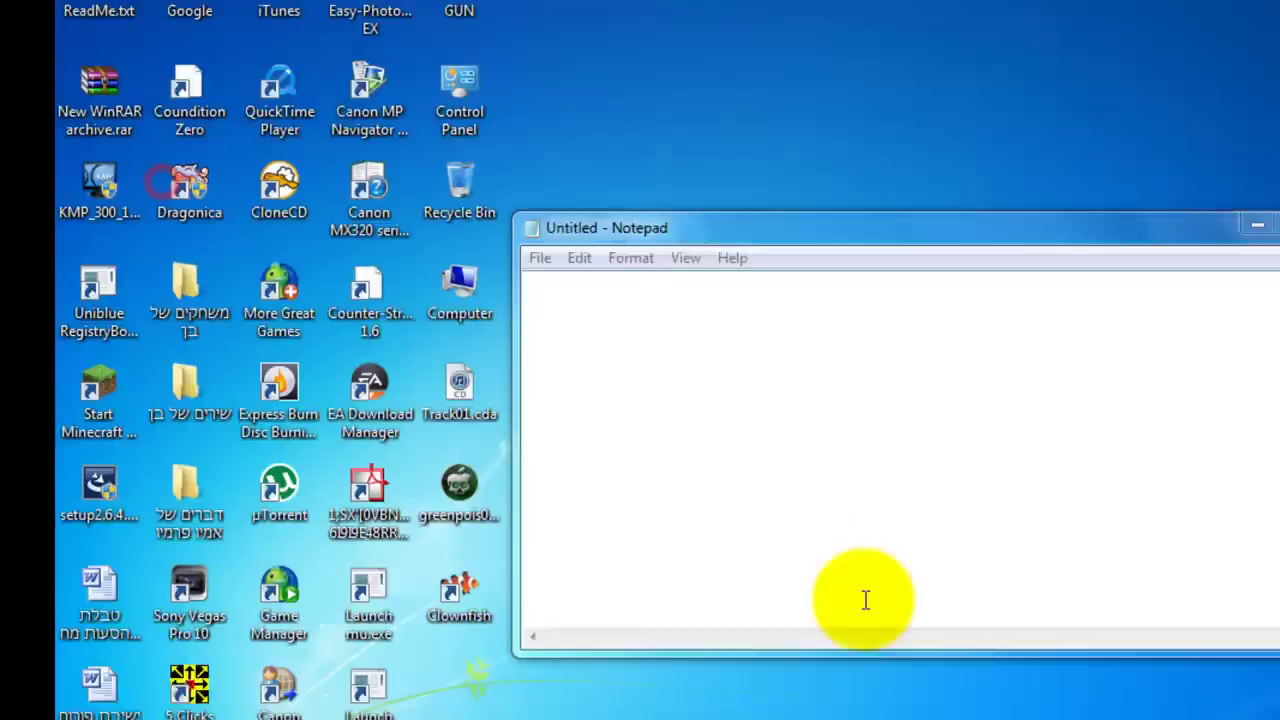
click(617, 342)
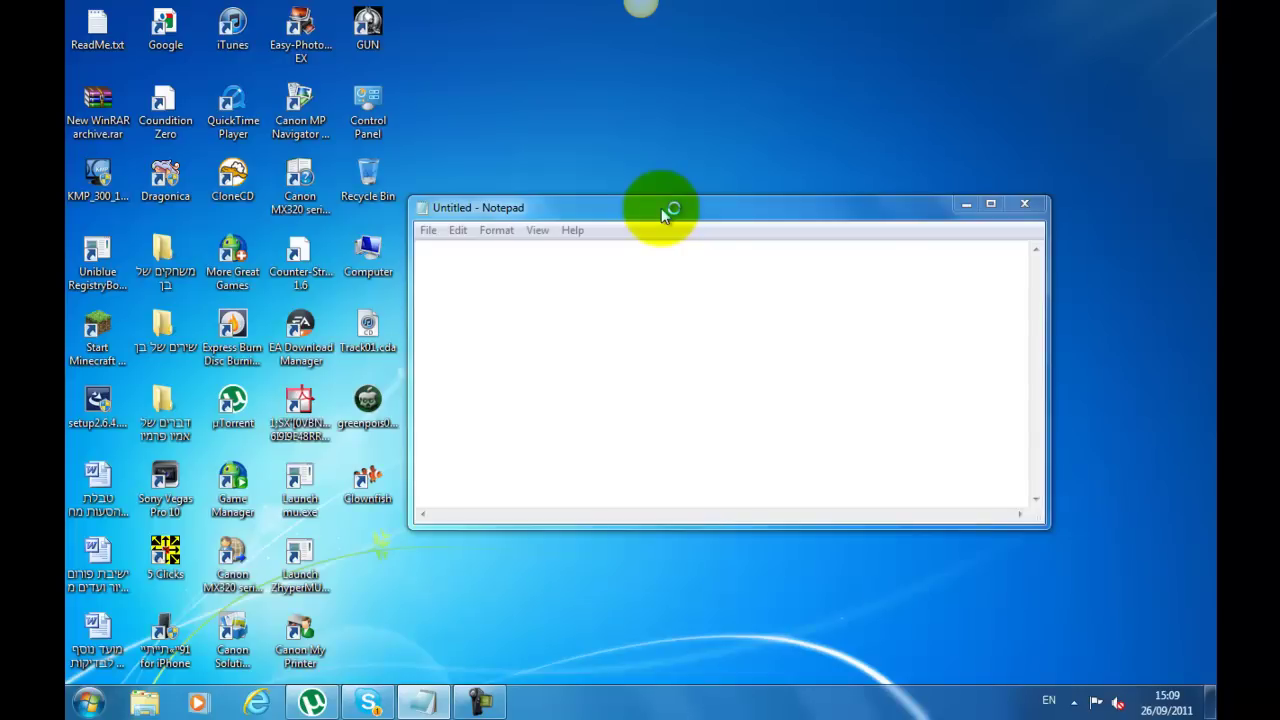
- Shrink the Notepad window to a small box and arrange it beside the System Configuration window without overlap
click(905, 226)
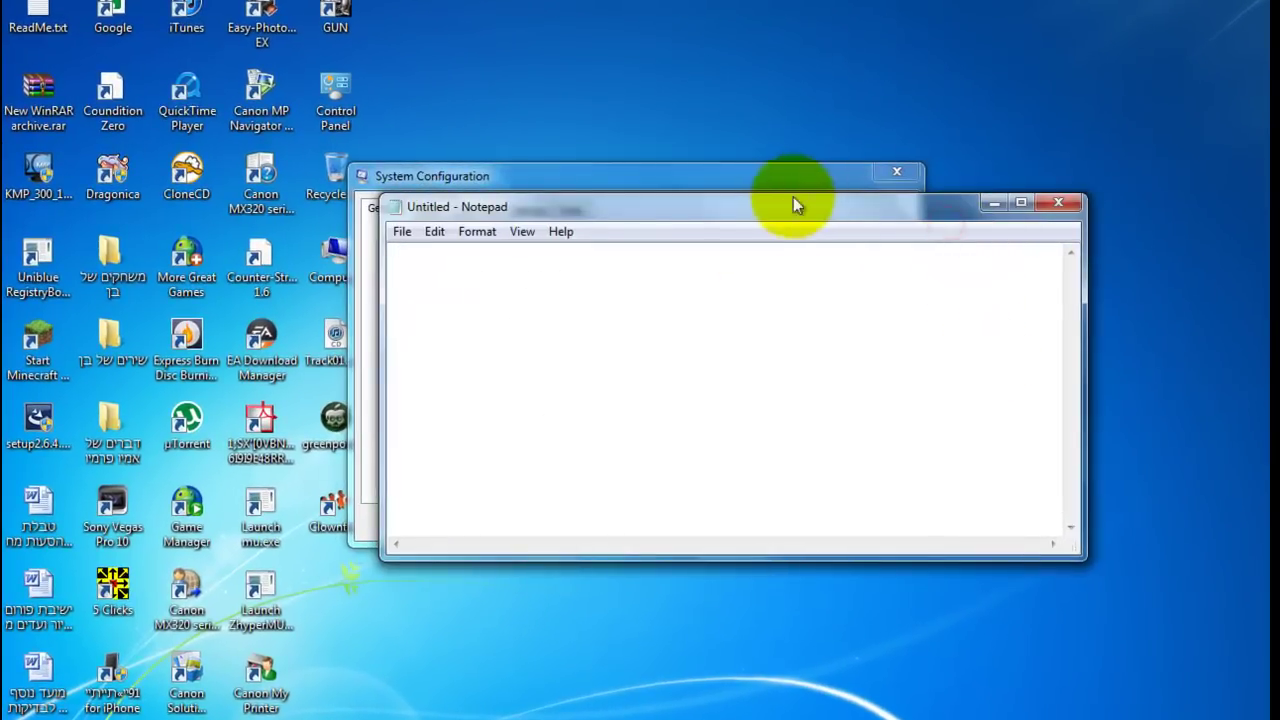
click(793, 205)
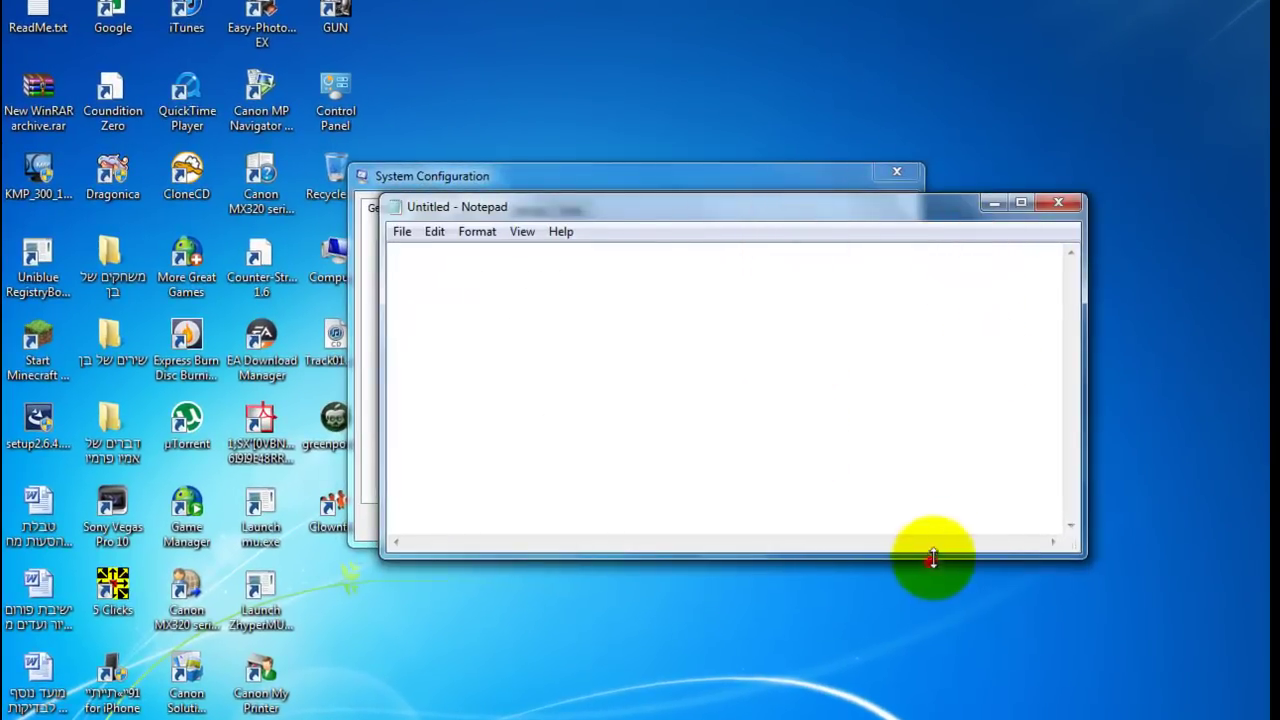
drag(928, 557, 1050, 332)
drag(1080, 288, 788, 290)
drag(529, 206, 991, 333)
drag(517, 175, 416, 154)
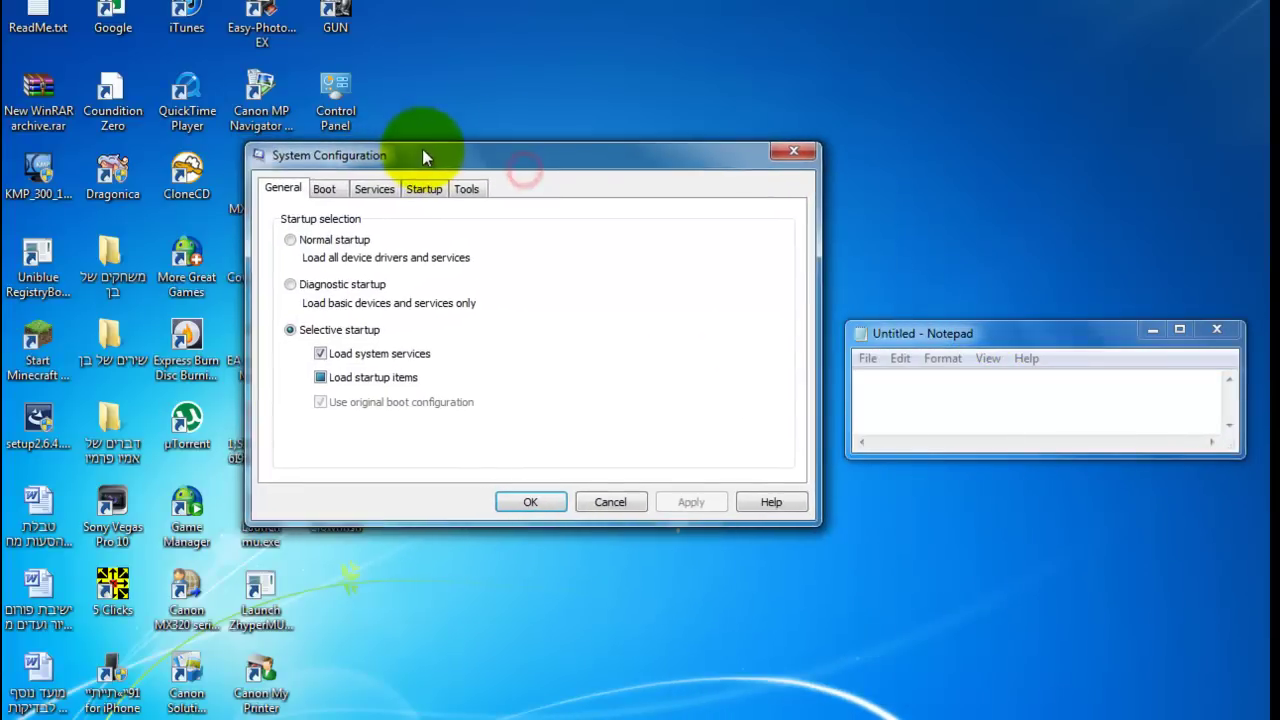
drag(910, 337, 882, 333)
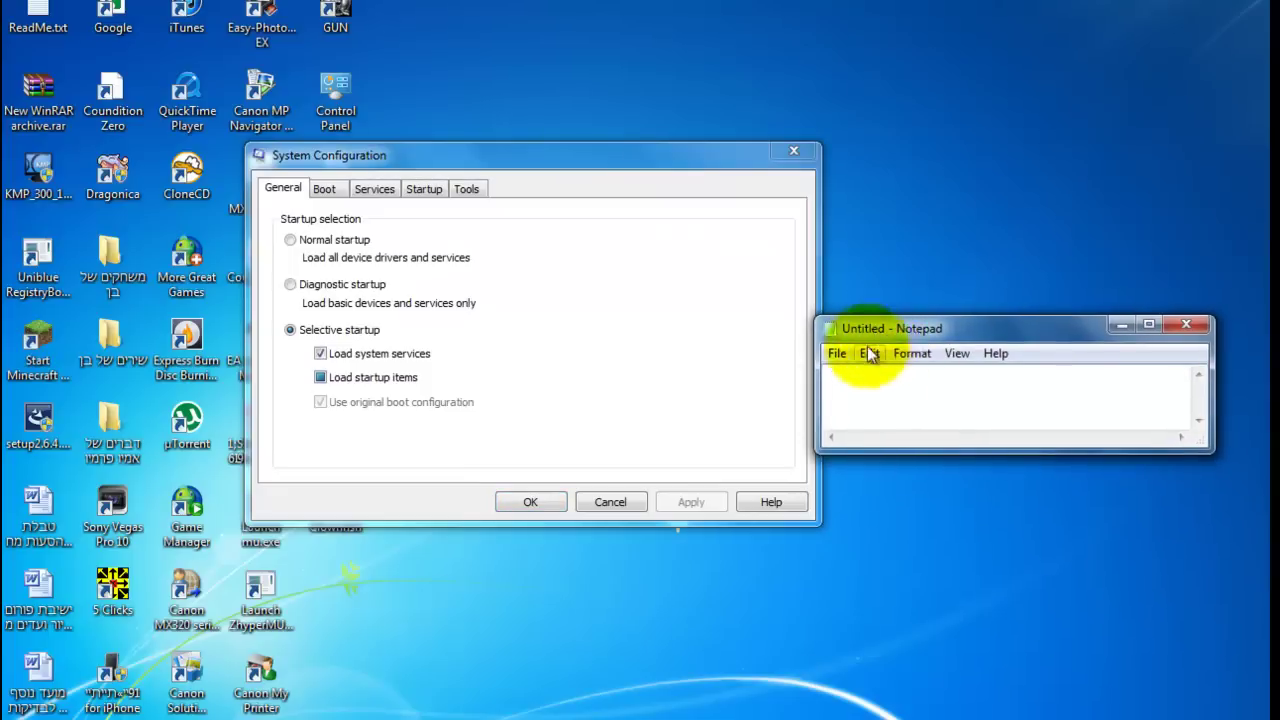
- Write the instruction "go to the StartUp Tab" in the note and clear the text
text(go to the )
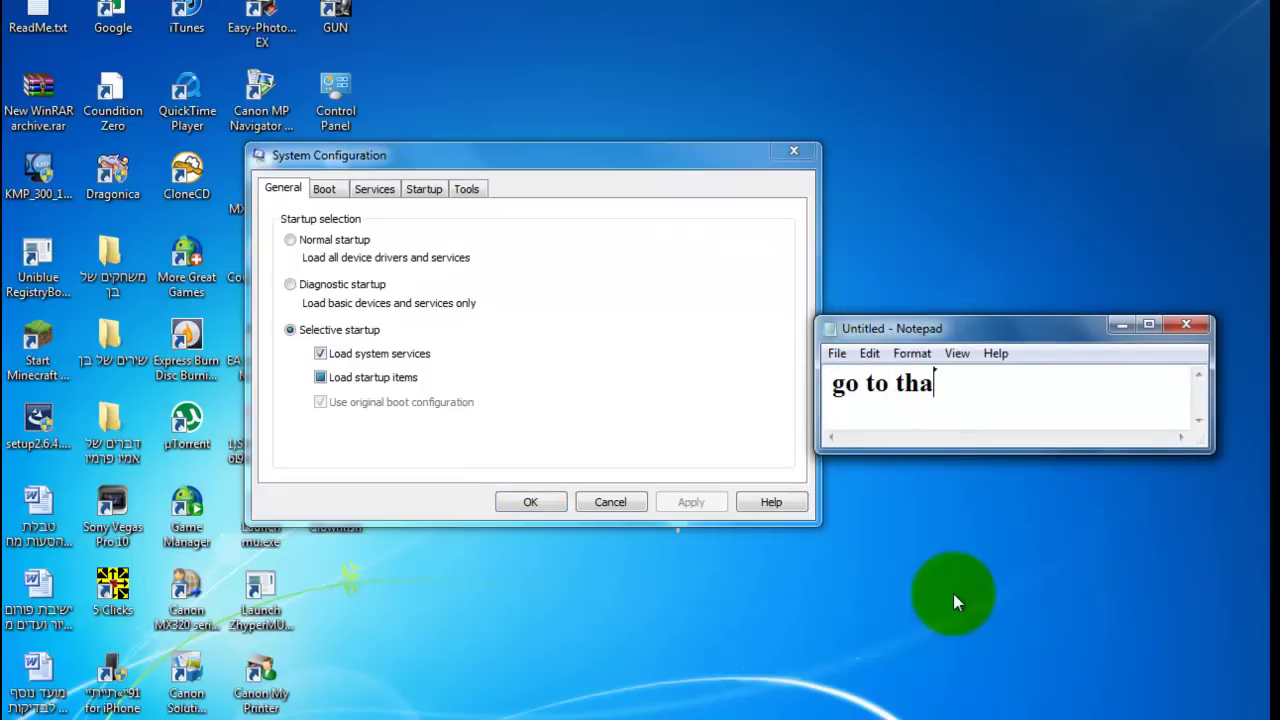
text(Stra)
key(BackSpace)
key(BackSpace)
text(artUp)
key(ctrl+a)
key(BackSpace)
text(Tab)
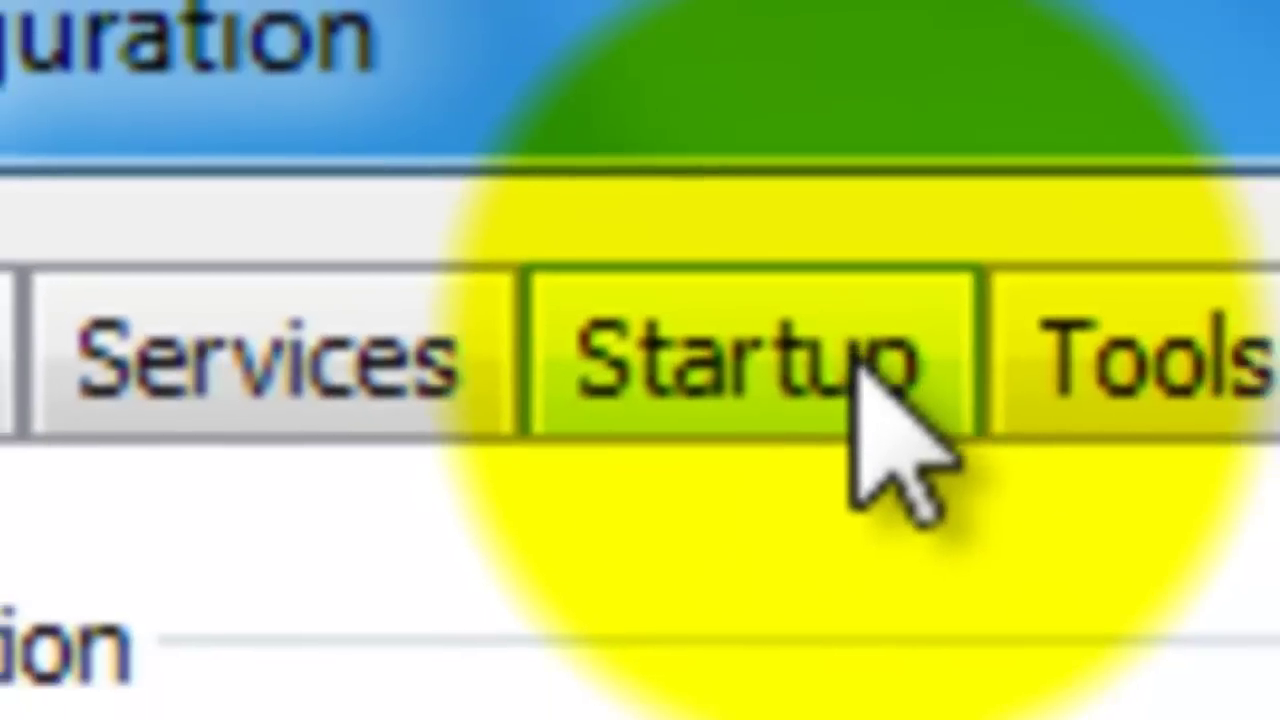
- Display the startup items in System Configuration, through to the last entries of the list
click(790, 380)
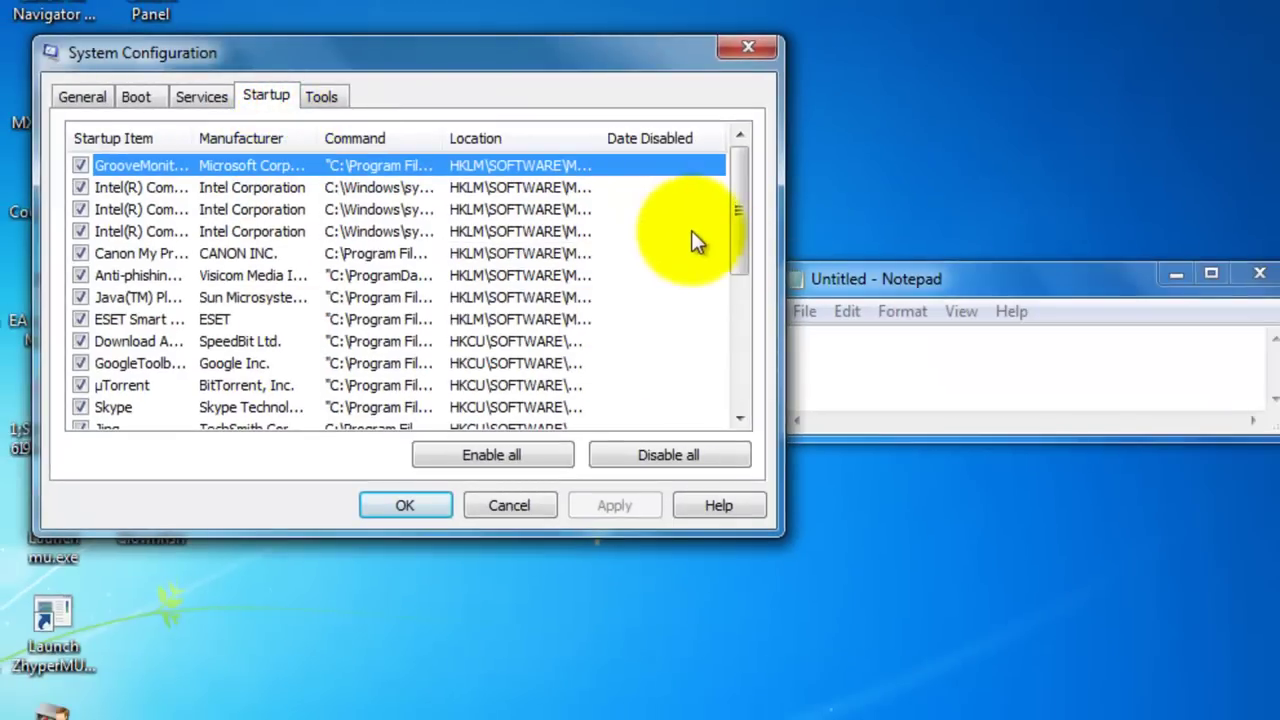
drag(739, 214, 720, 335)
- Write the two-line caption "now choose which programs you'd like to Enable" and "or which one to disable." in the note
click(891, 397)
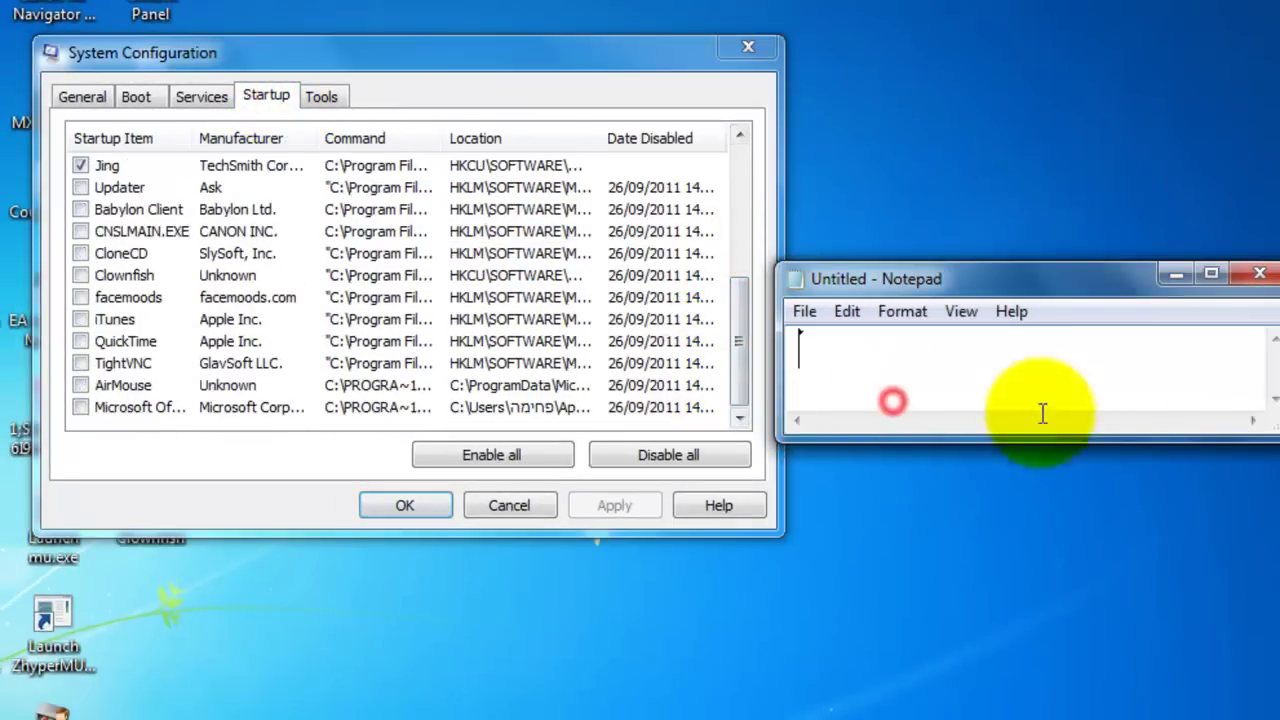
text(now ch)
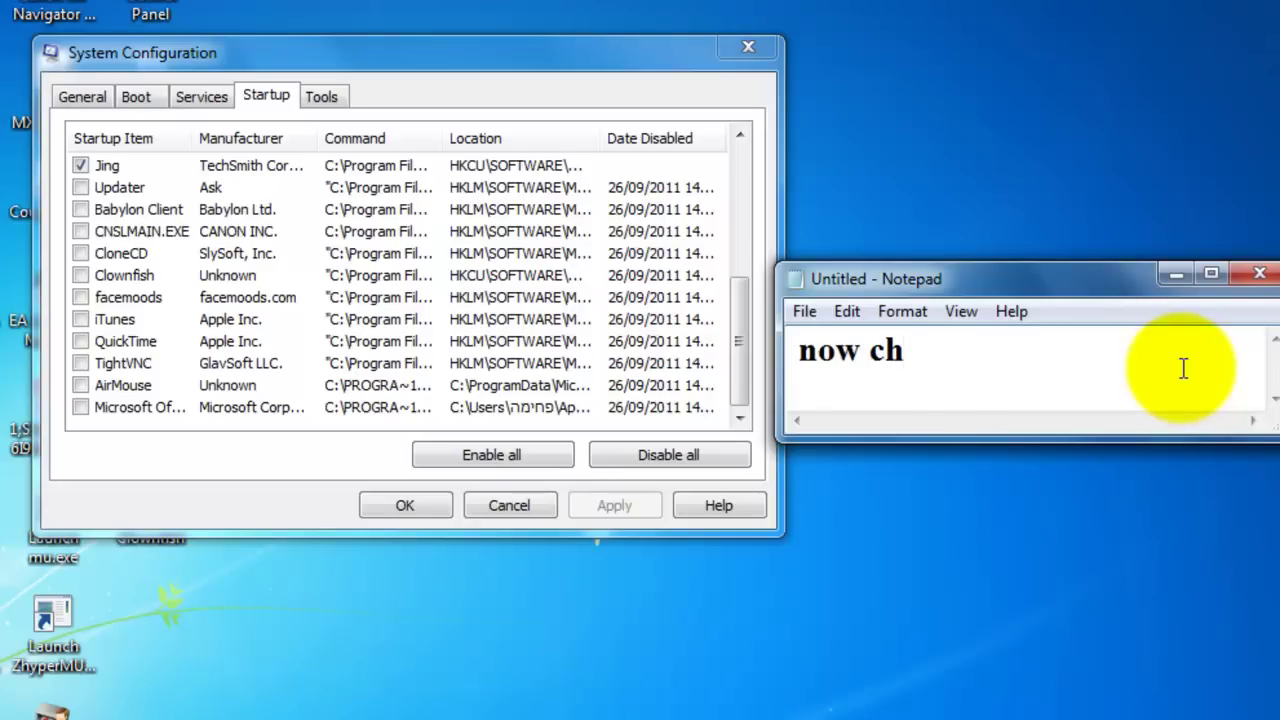
text(oose which)
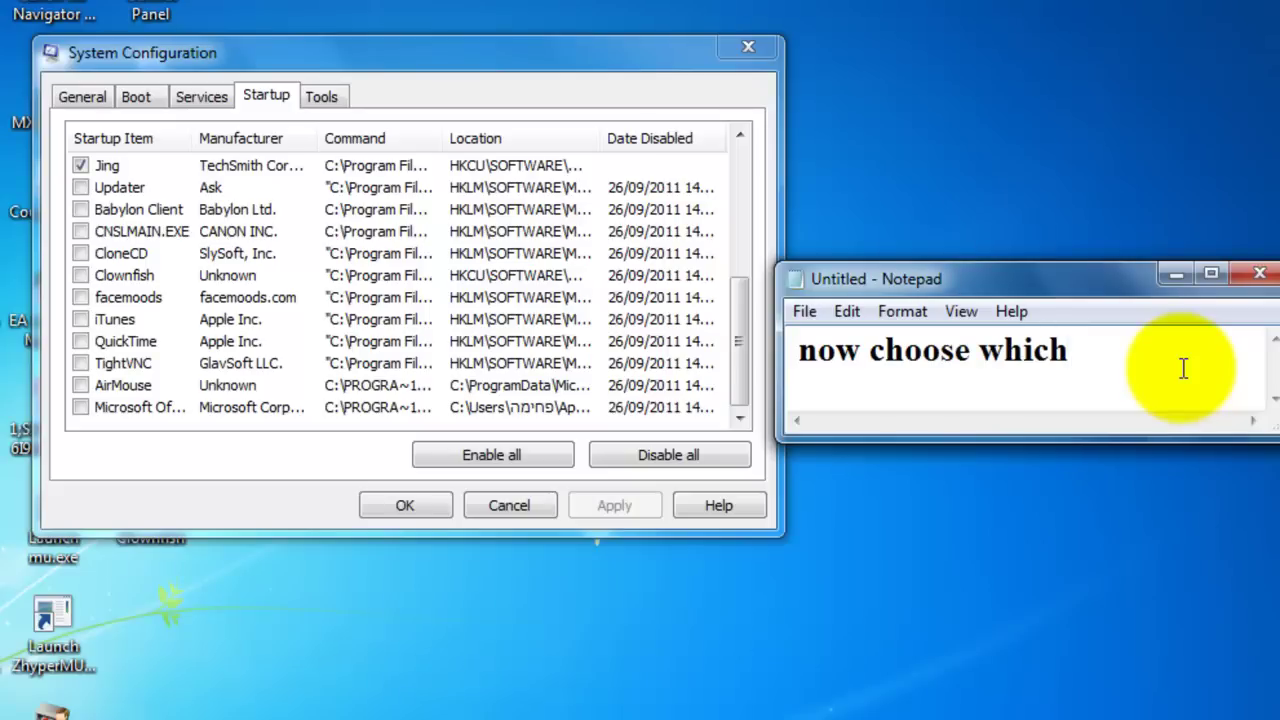
text( programs y)
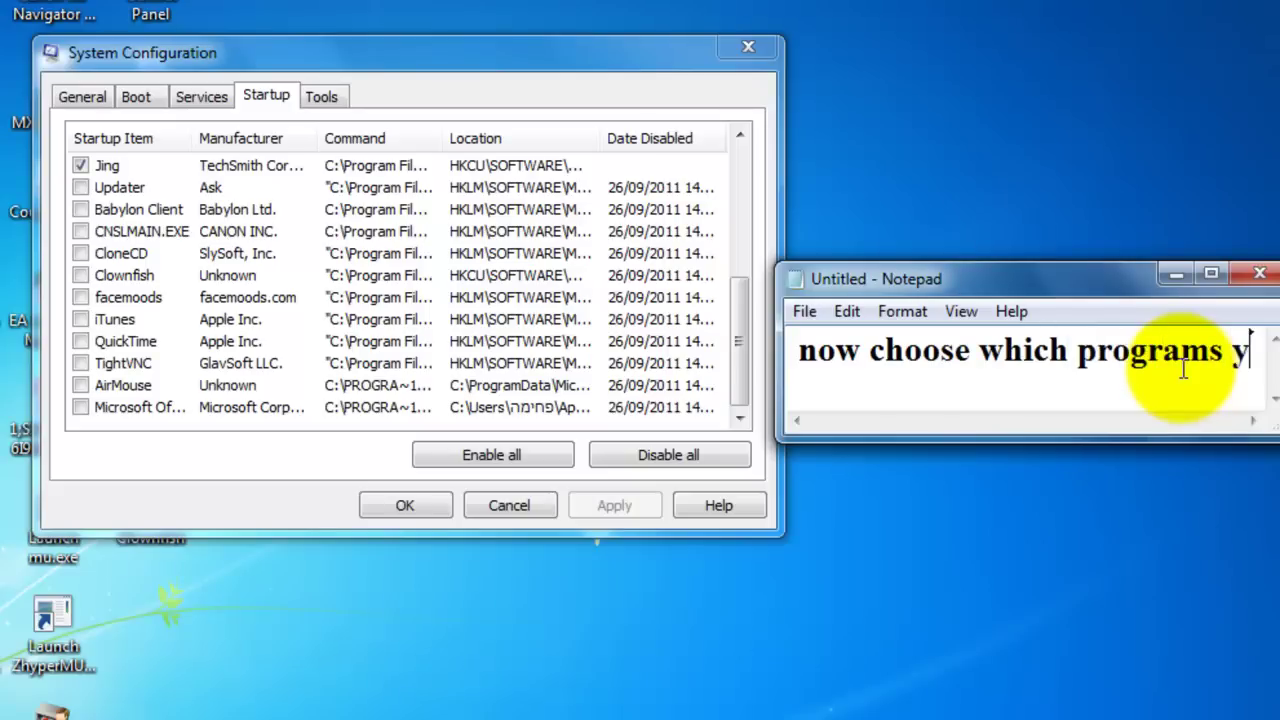
text(ou'd lik)
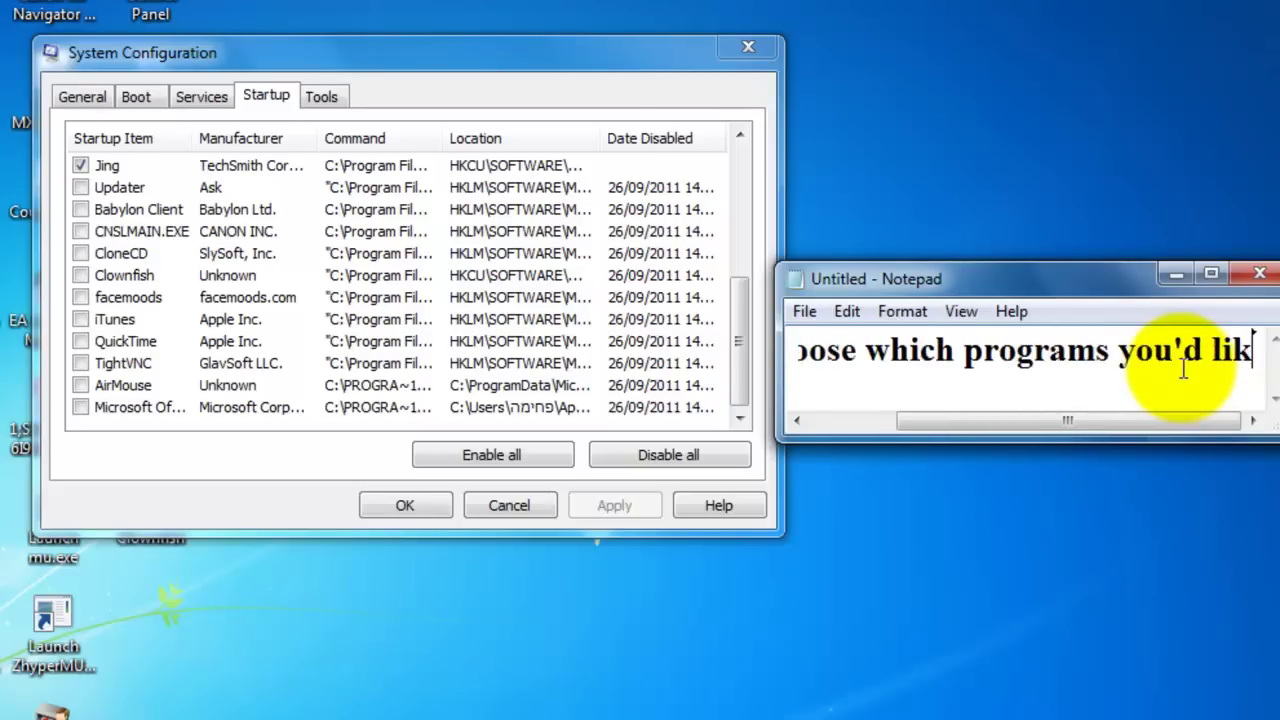
text(e to E)
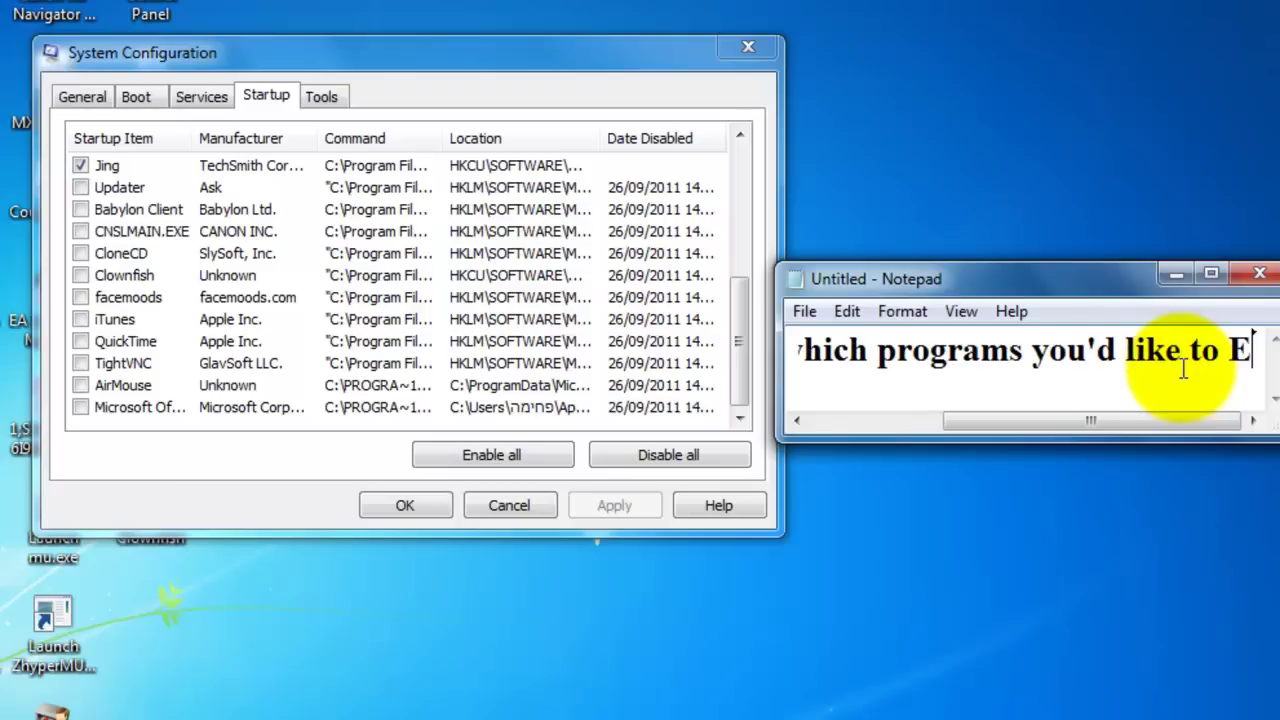
text(nable)
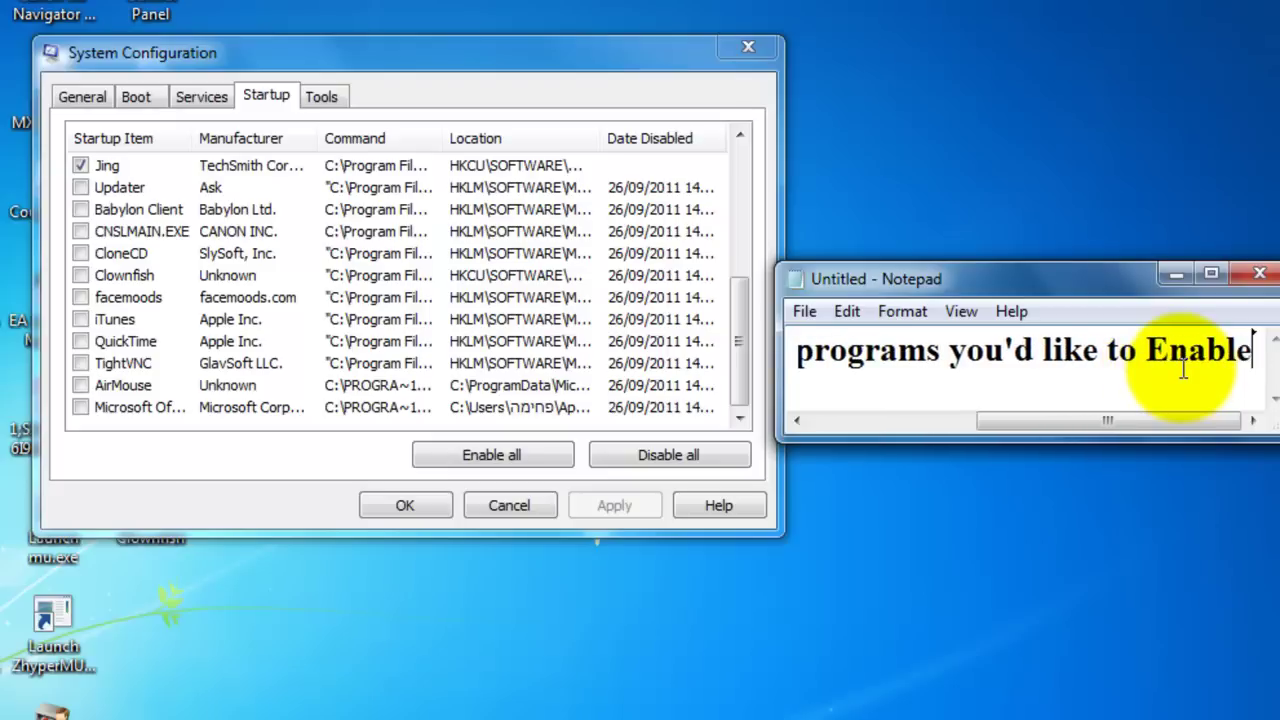
key(Return)
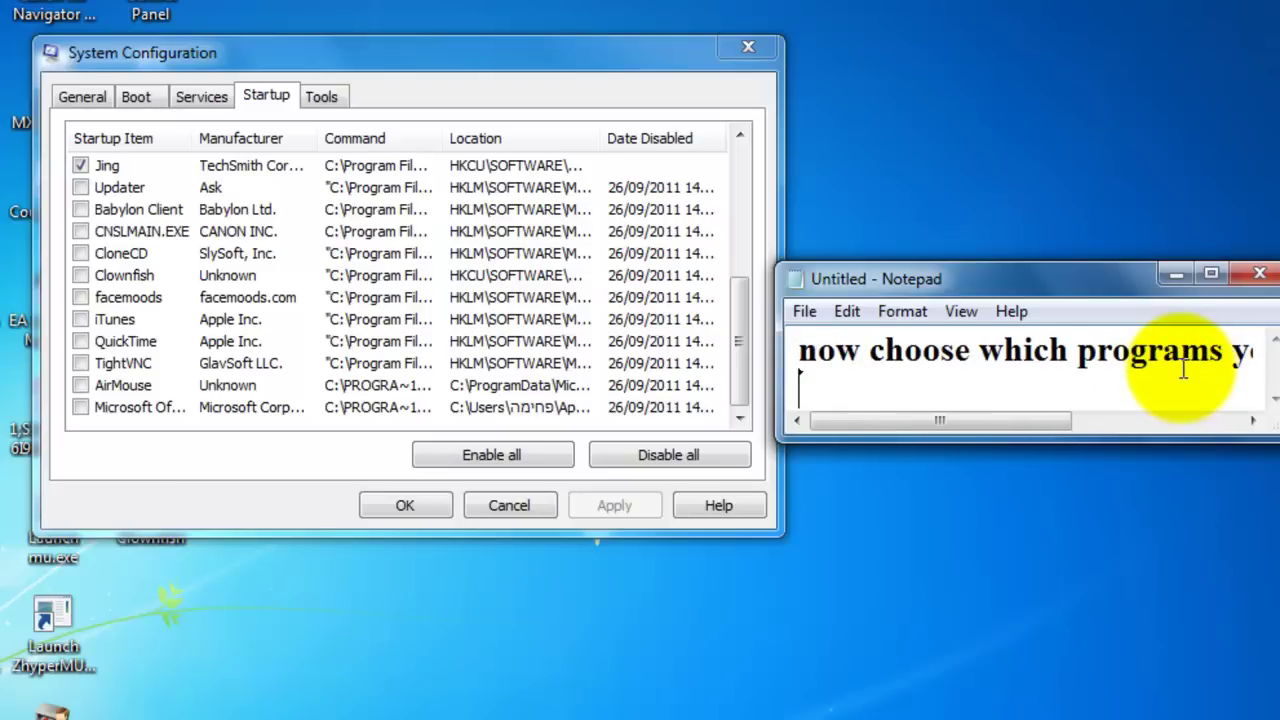
text(or which one to discable.)
- Replace the note's text with the caption "disable/enable by checking the V place"
key(ctrl+a)
key(BackSpace)
text(disable/enab)
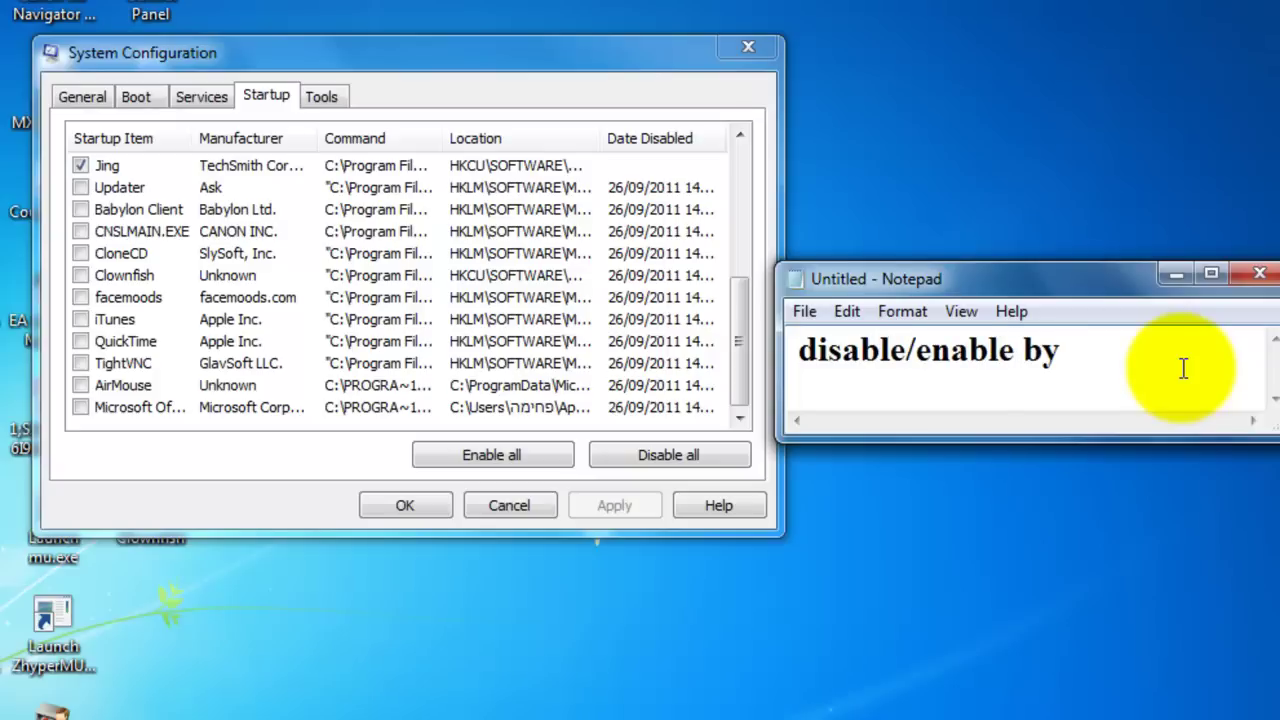
text(le by the)
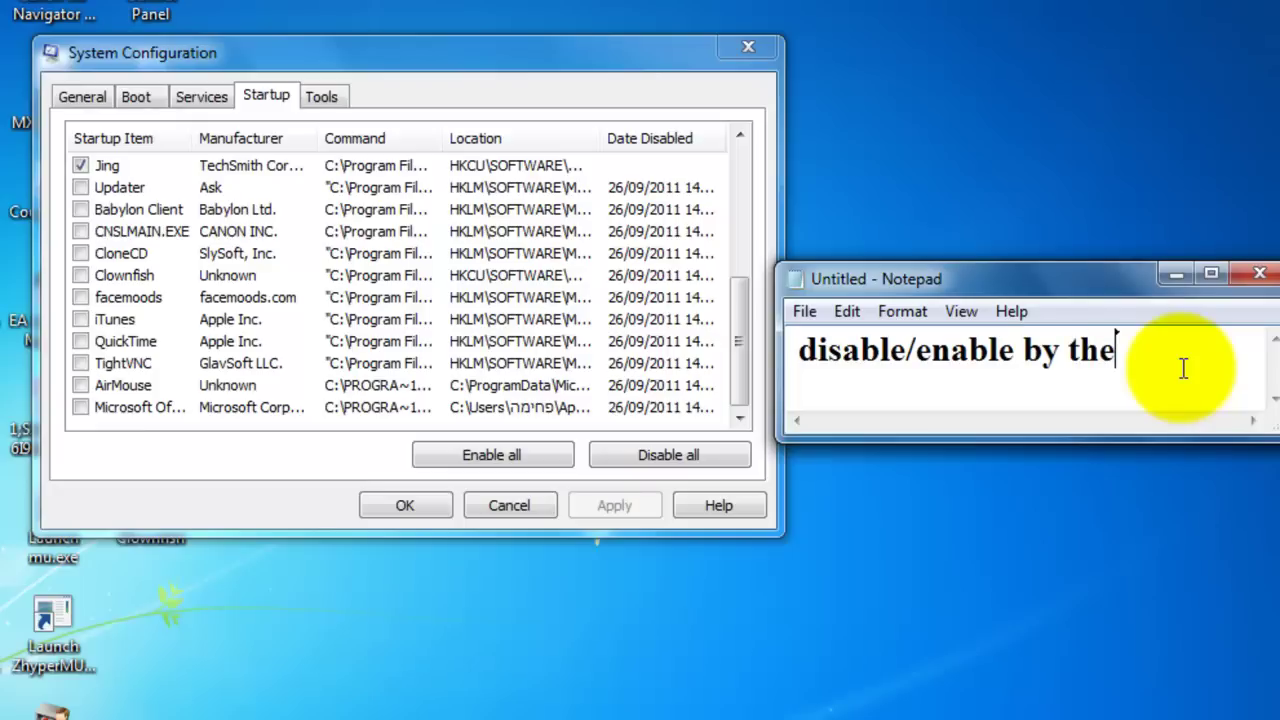
key(BackSpace)
key(BackSpace)
key(BackSpace)
text(ch)
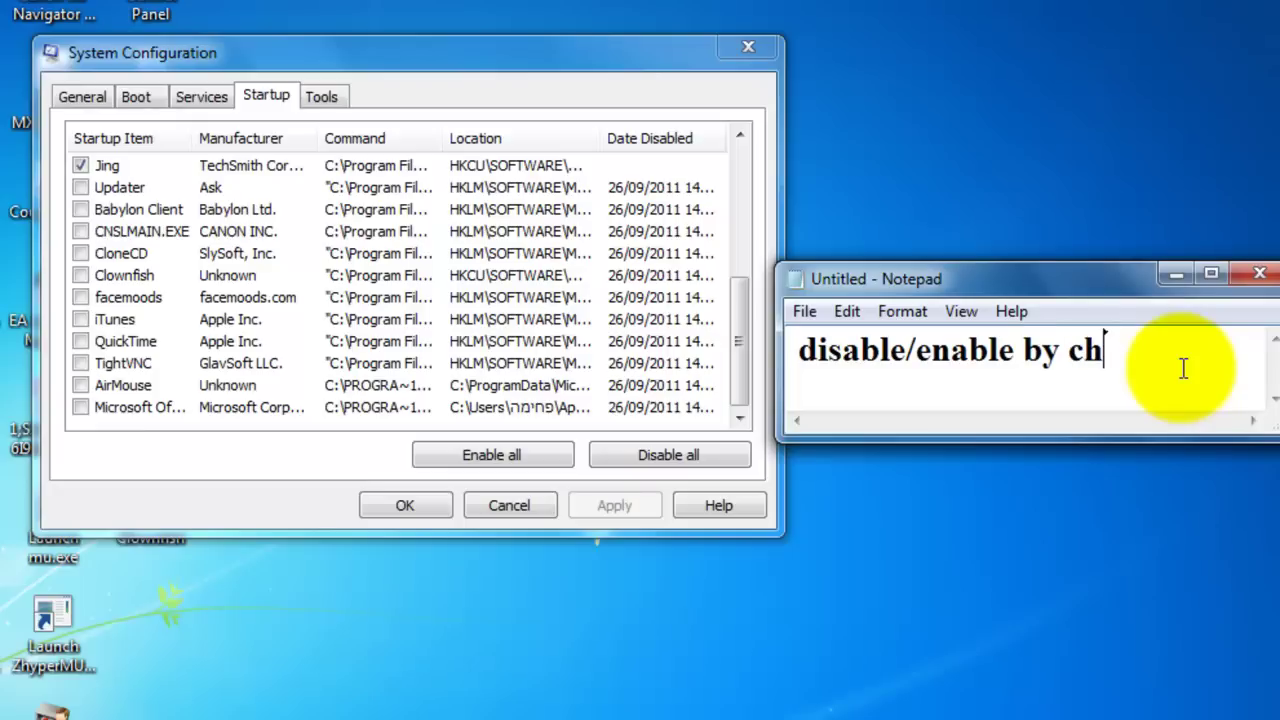
text(ecking)
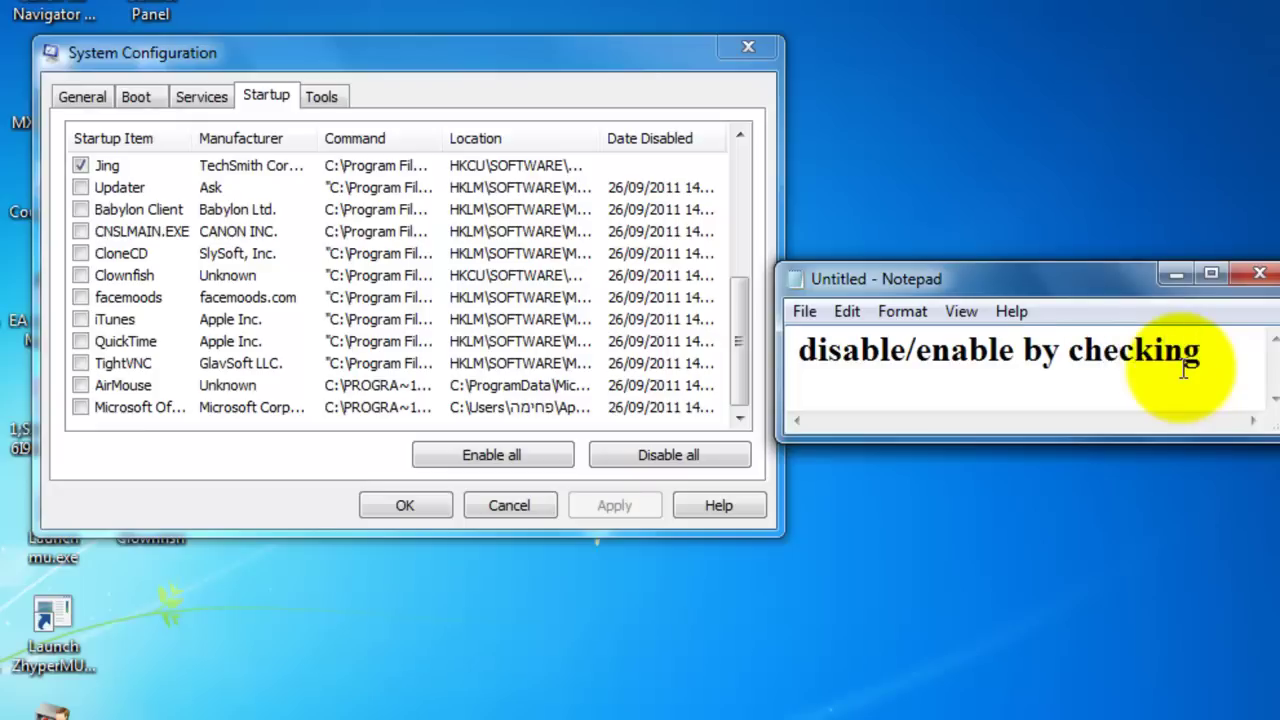
text( the )
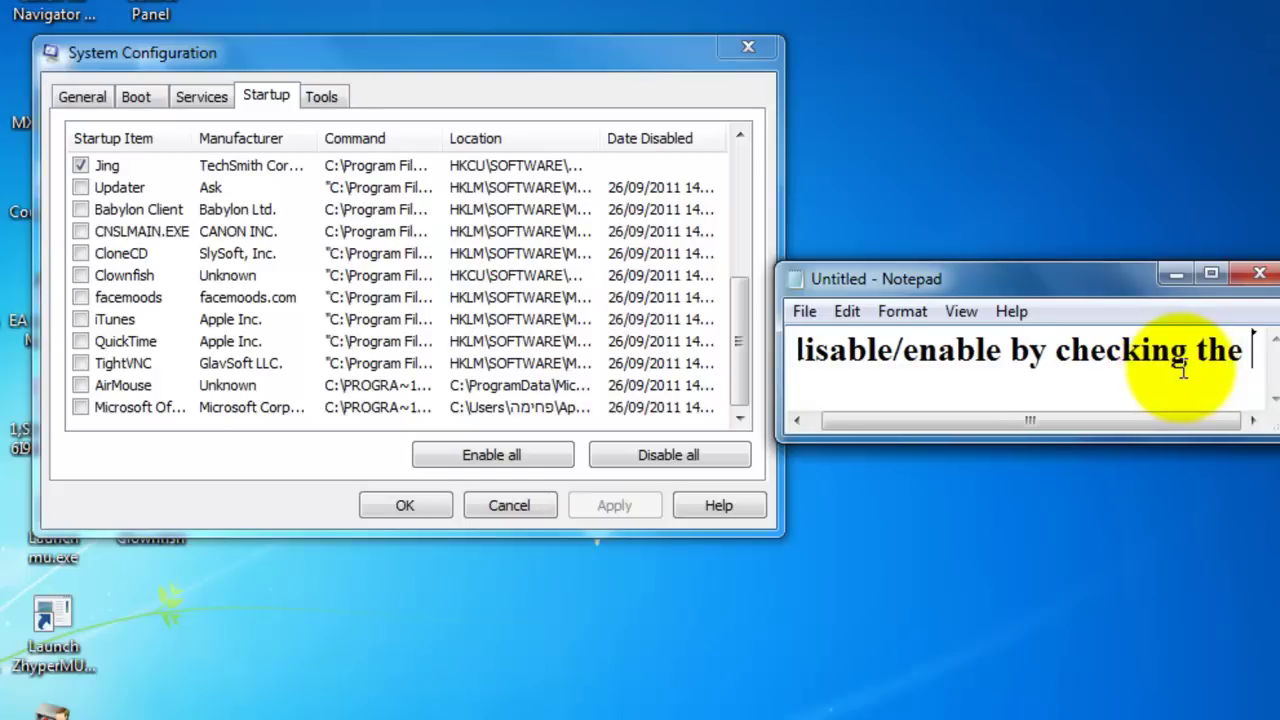
text(V place)
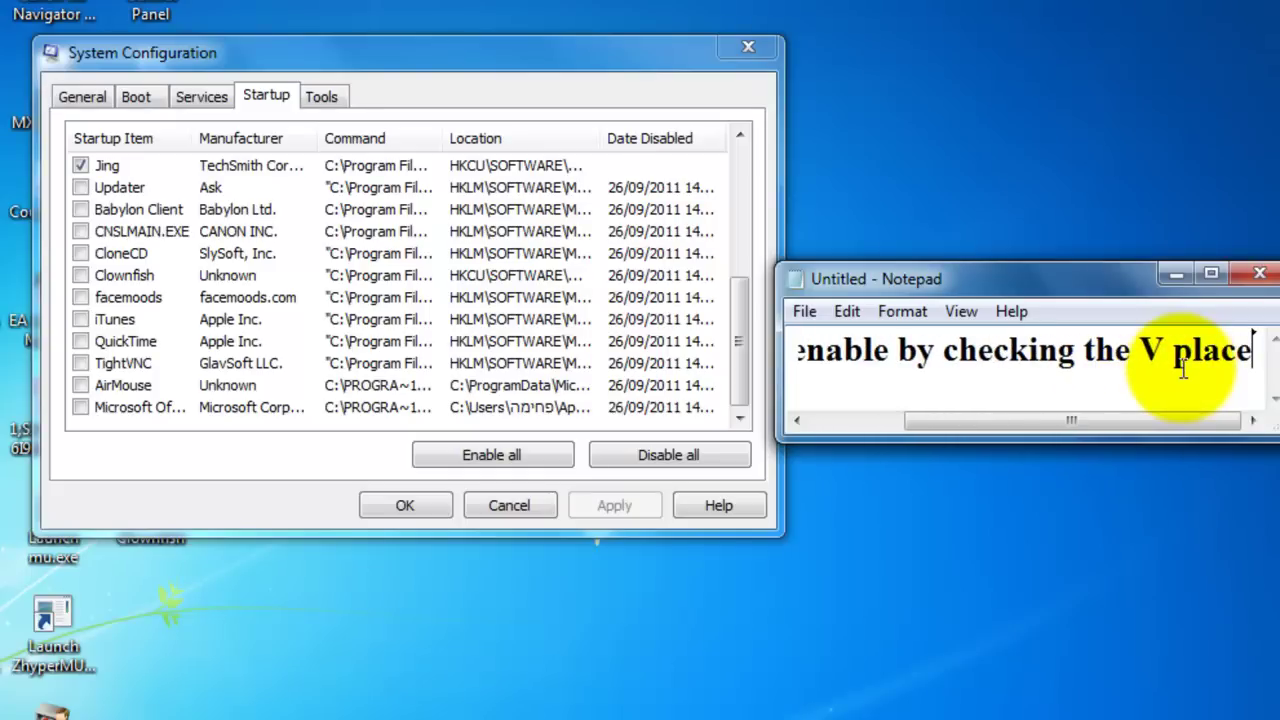
- Replace the note's text with the caption "if you want CloneCD to open on StartUp"
key(ctrl+a)
key(BackSpace)
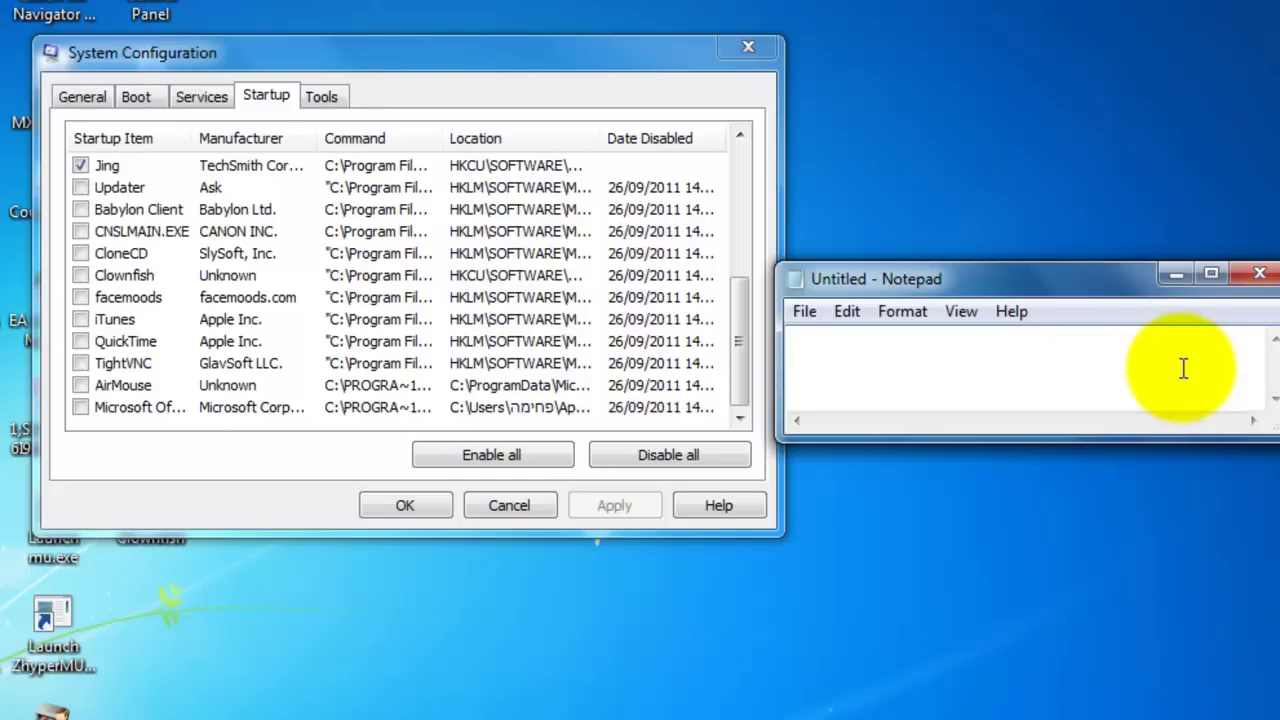
text(if you won)
key(BackSpace)
key(BackSpace)
text(ant CloneCD)
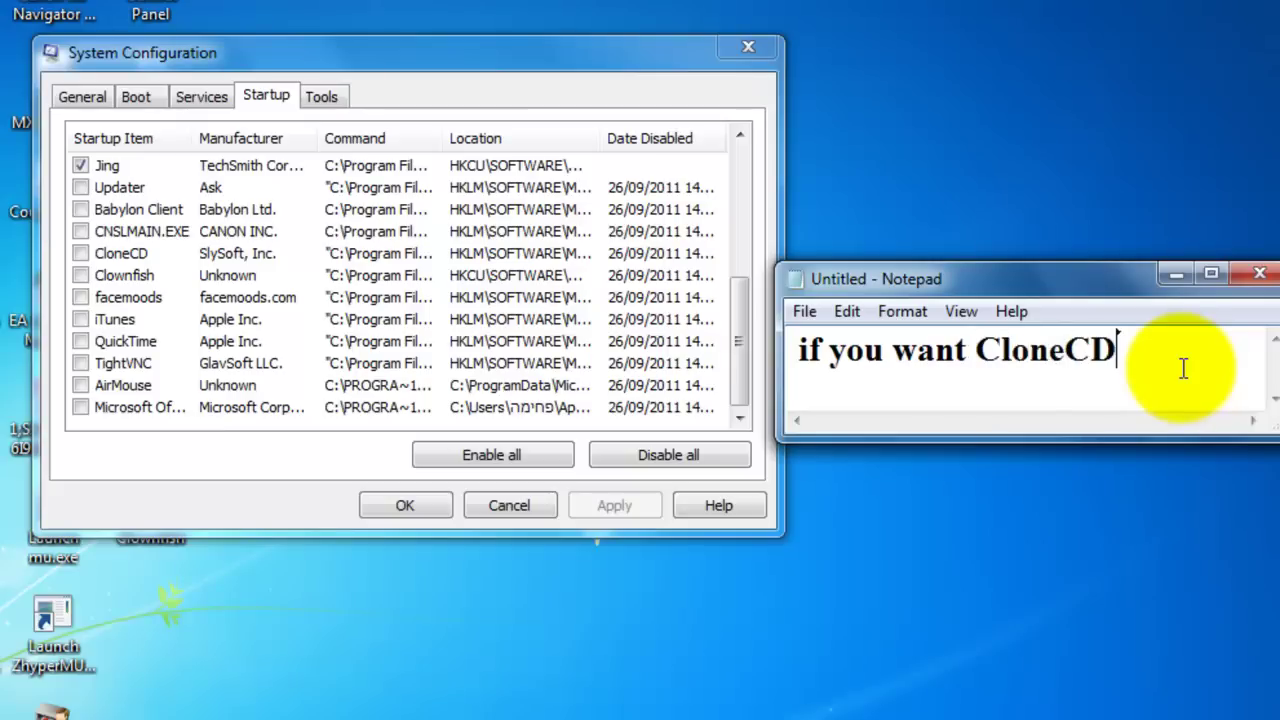
text( to open )
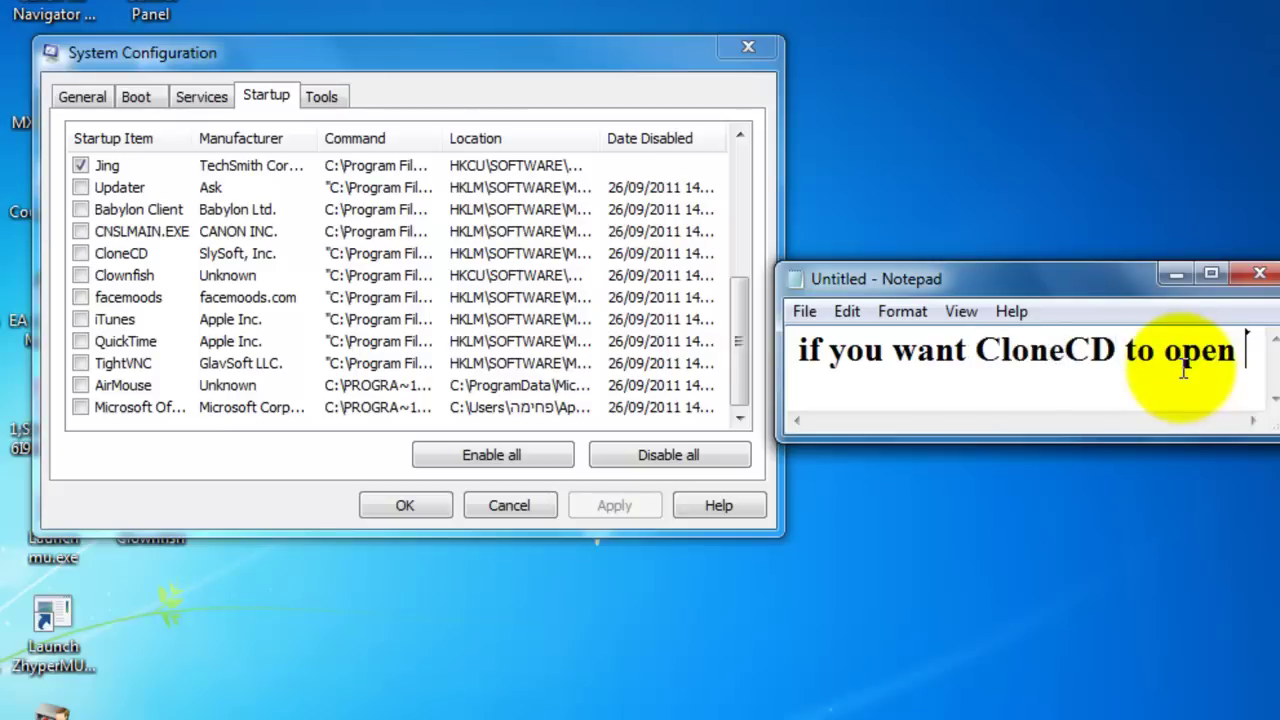
text(on Start)
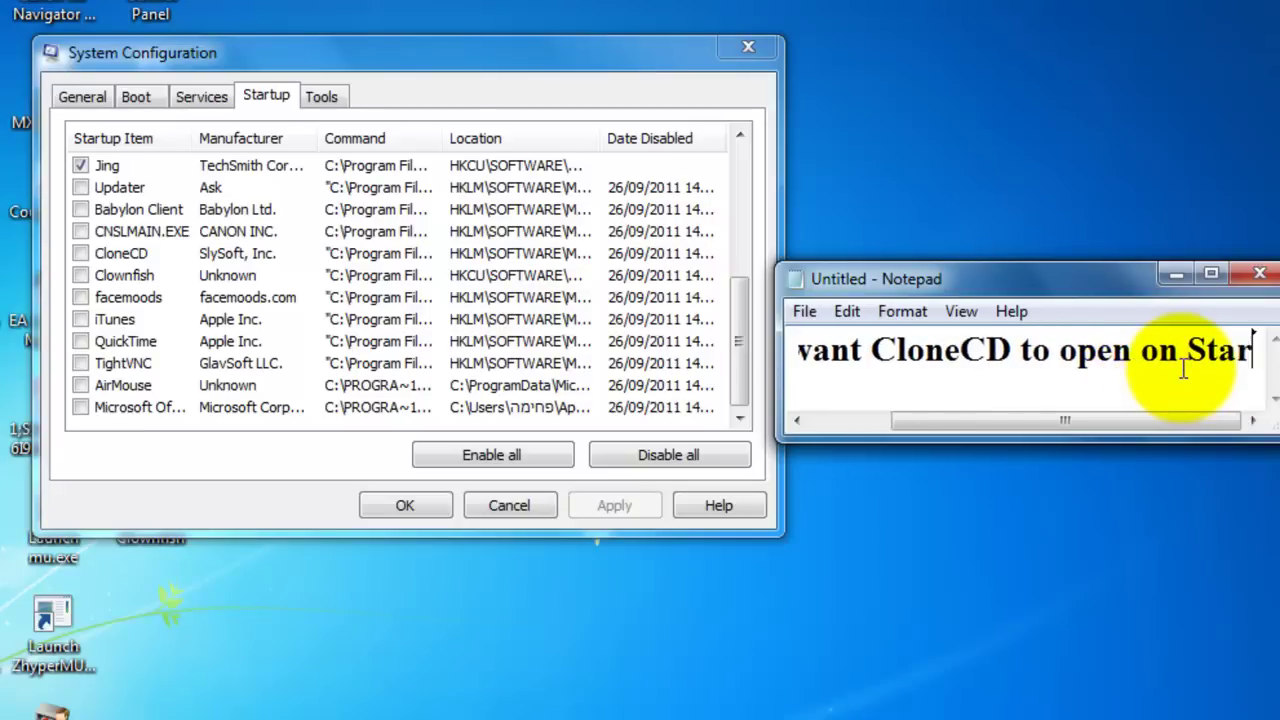
text(Up)
- Replace the note's text with a "so check" instruction and enable CloneCD in the startup list
key(ctrl+a)
key(Delete)
text(so check i)
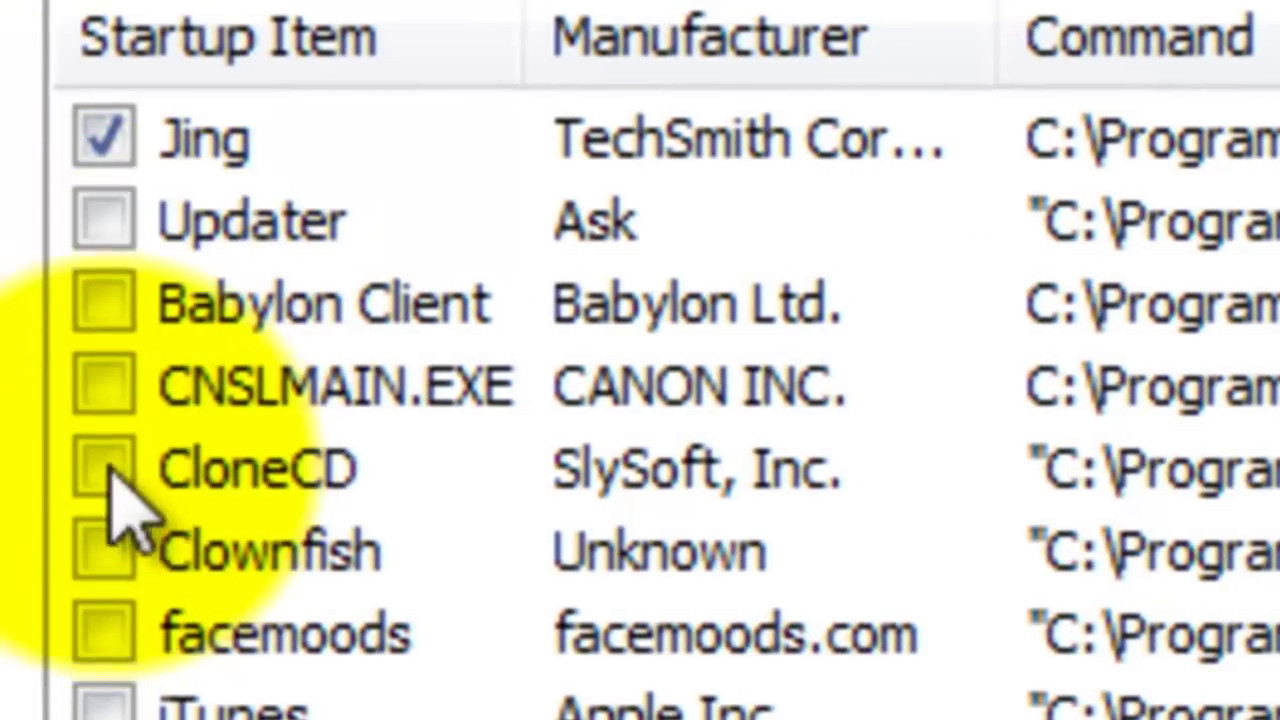
click(108, 436)
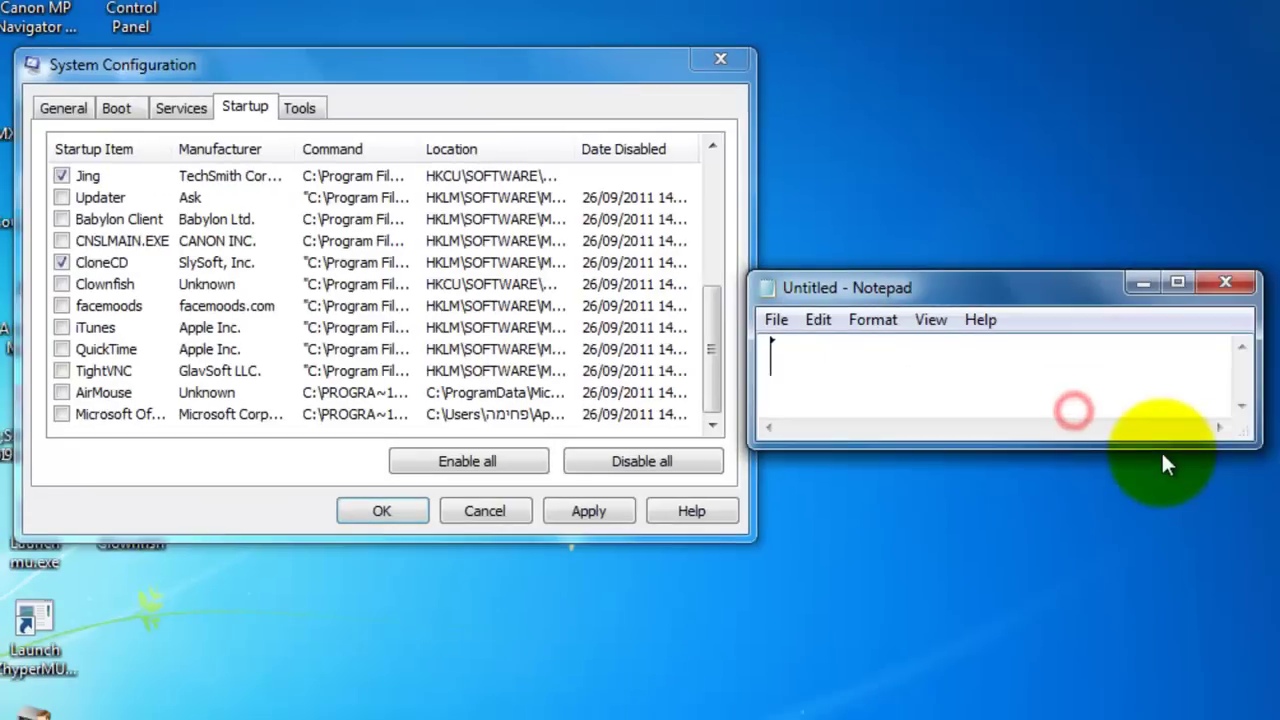
- Write the caption "if you won't like it to open at startup" in the note
text(f you won't )
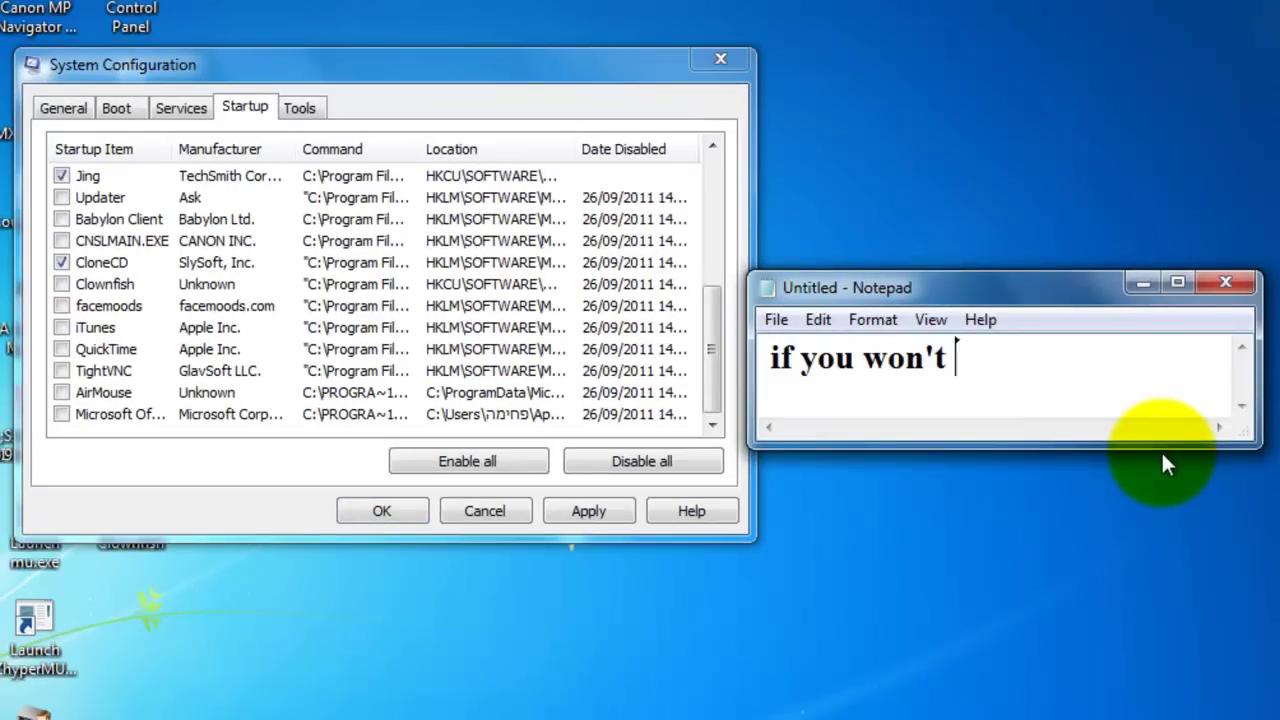
text(like it to)
text(o p)
key(BackSpace)
text(o)
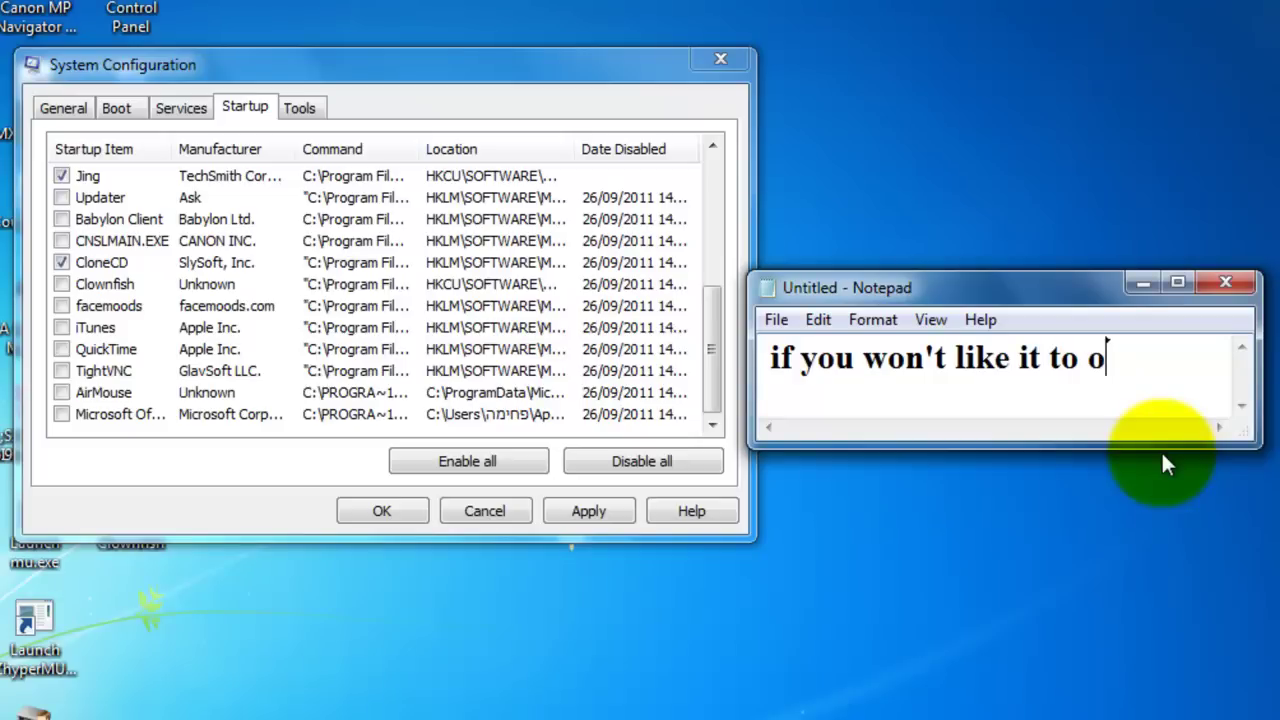
text(pen at startup)
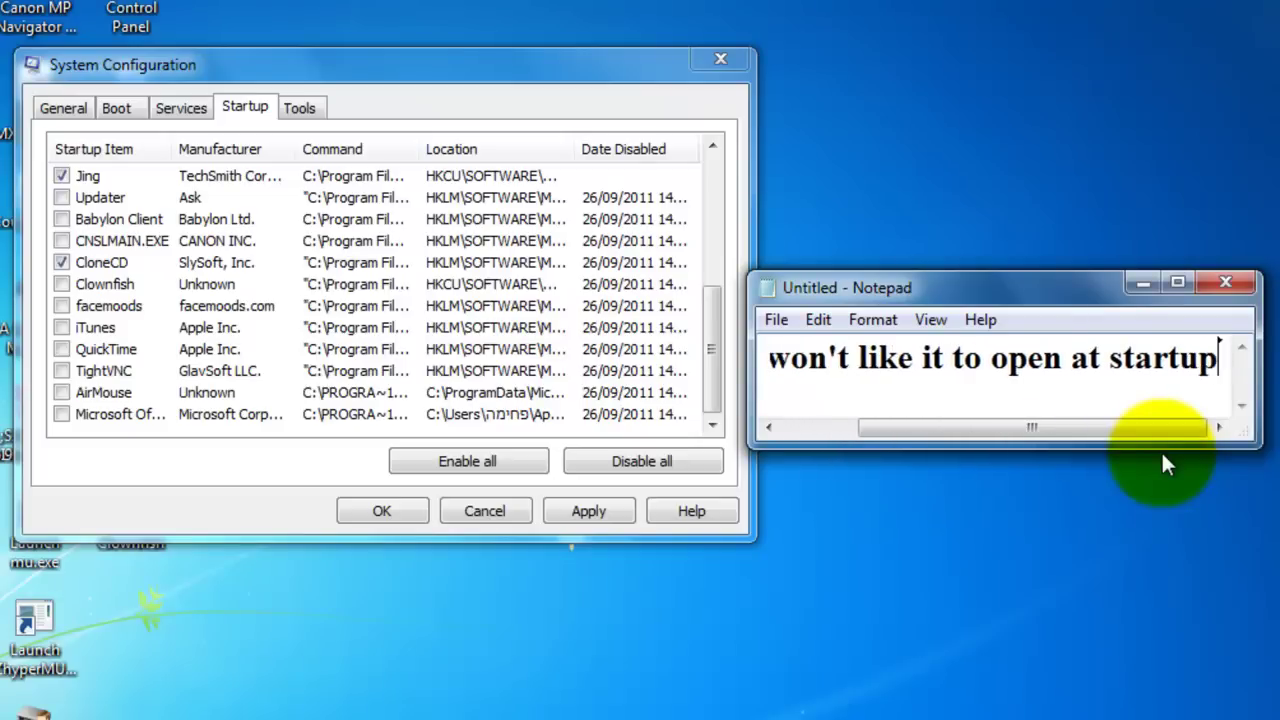
- Replace the note's text with an "uncheck" instruction
key(ctrl+a)
key(BackSpace)
text(unchekc)
key(BackSpace)
key(BackSpace)
text(ck i)
- Clear the note and disable CloneCD in the startup list
key(ctrl+a)
key(BackSpace)
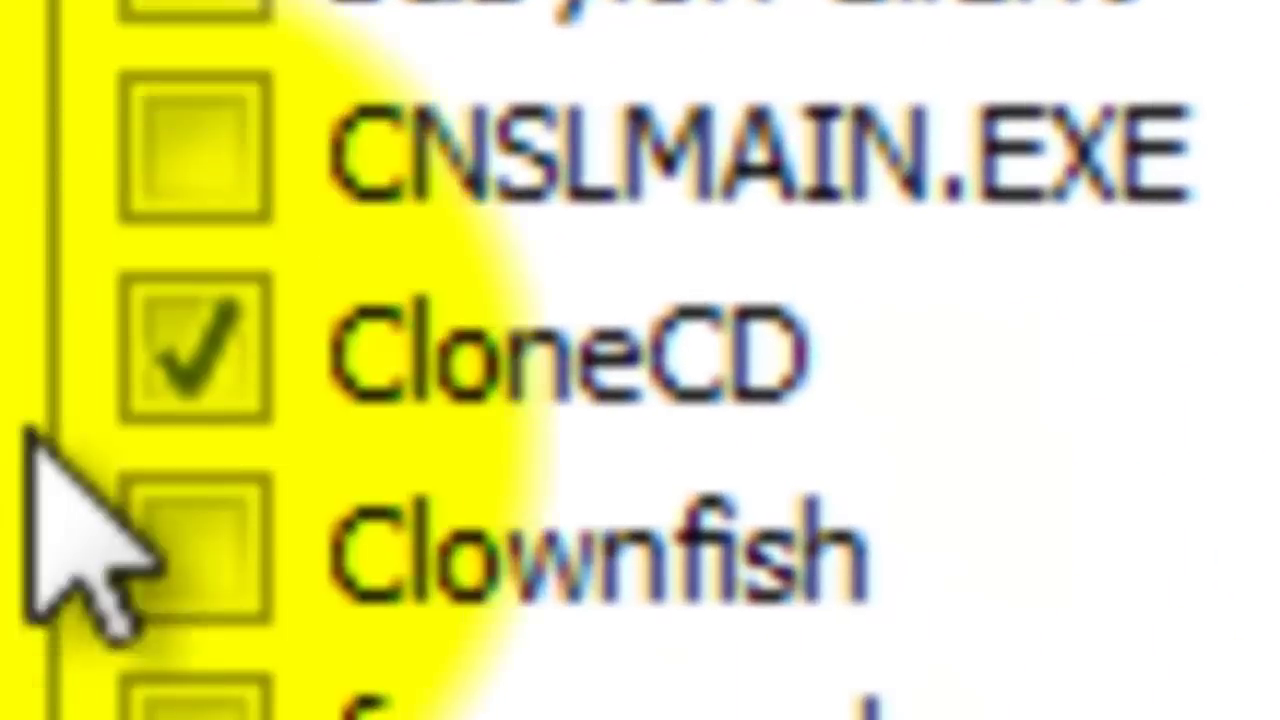
click(158, 325)
- Write the caption "just press apply and then you'll be requested to restart your computer." in the note
click(1003, 384)
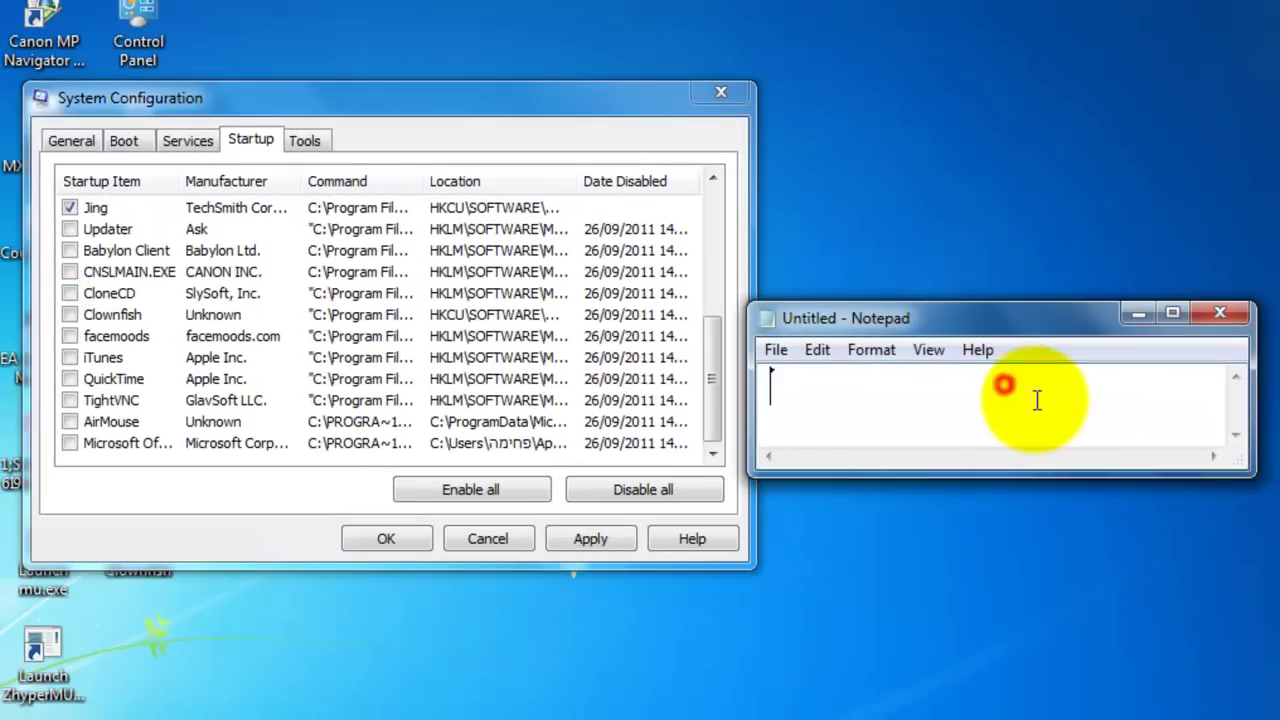
text(just press alpply)
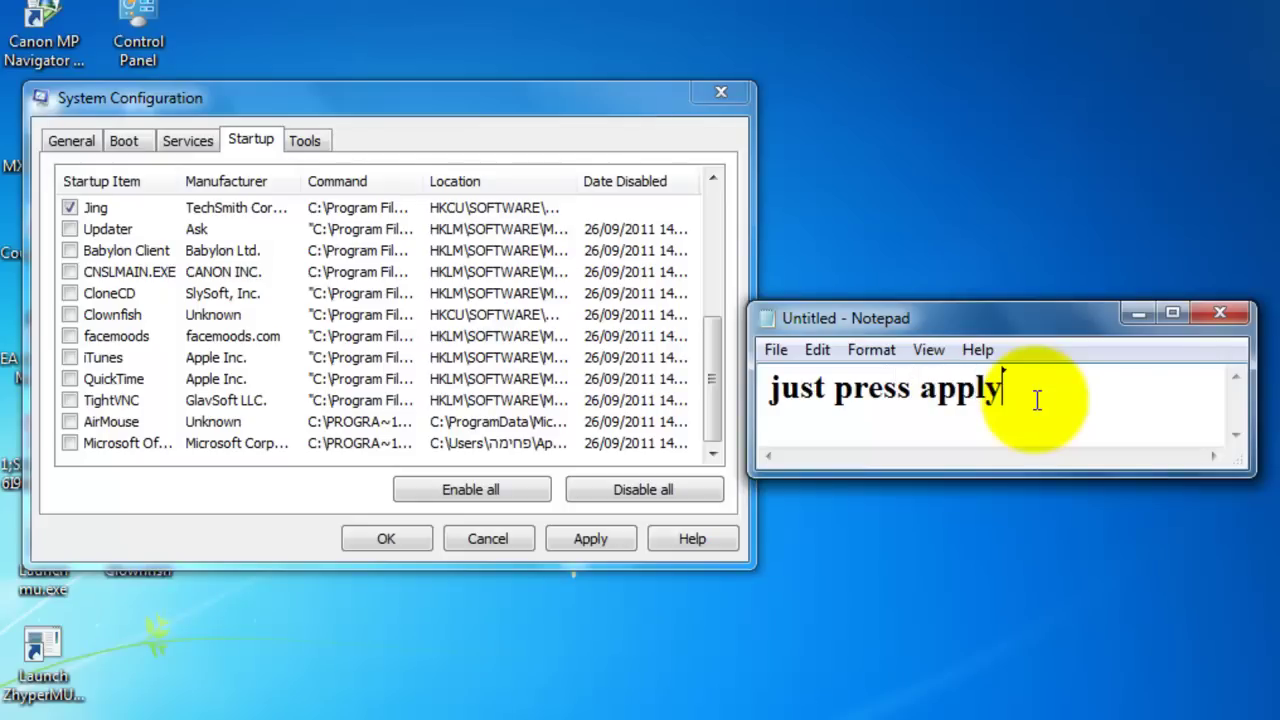
text( and then you'll be re)
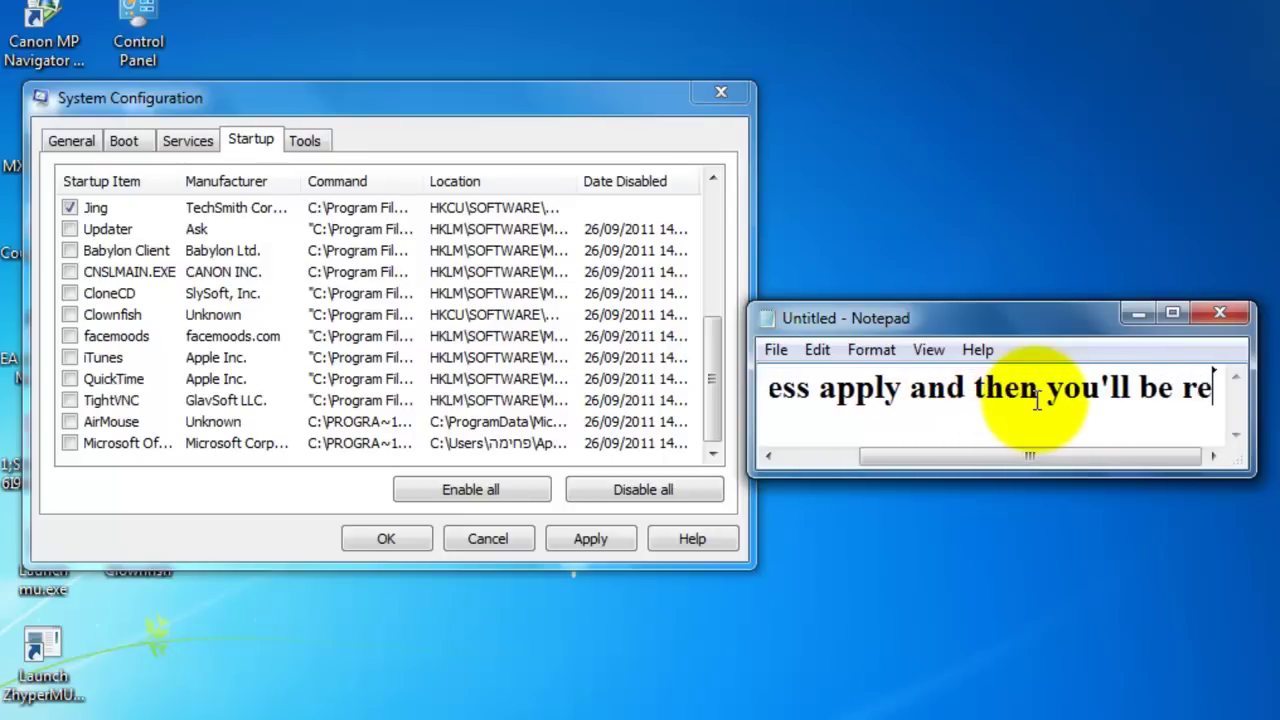
text(quested )
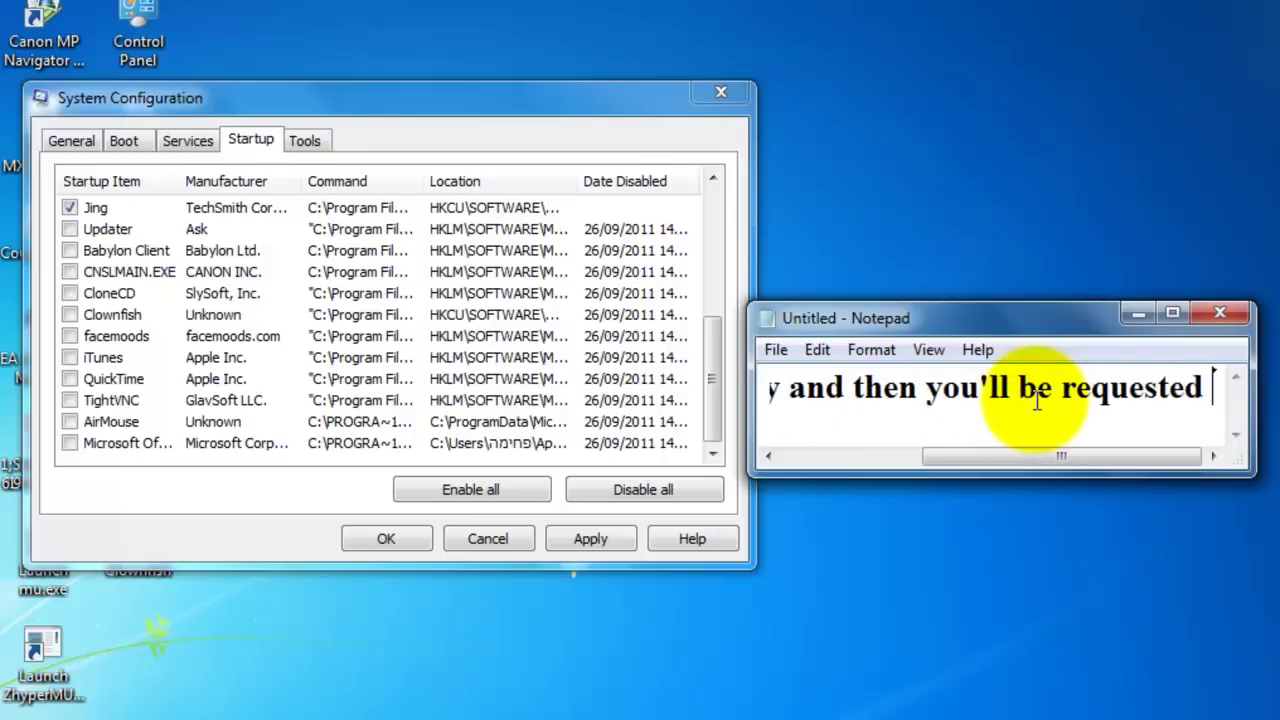
text(to shut)
key(BackSpace)
key(BackSpace)
key(BackSpace)
key(BackSpace)
text(restart your)
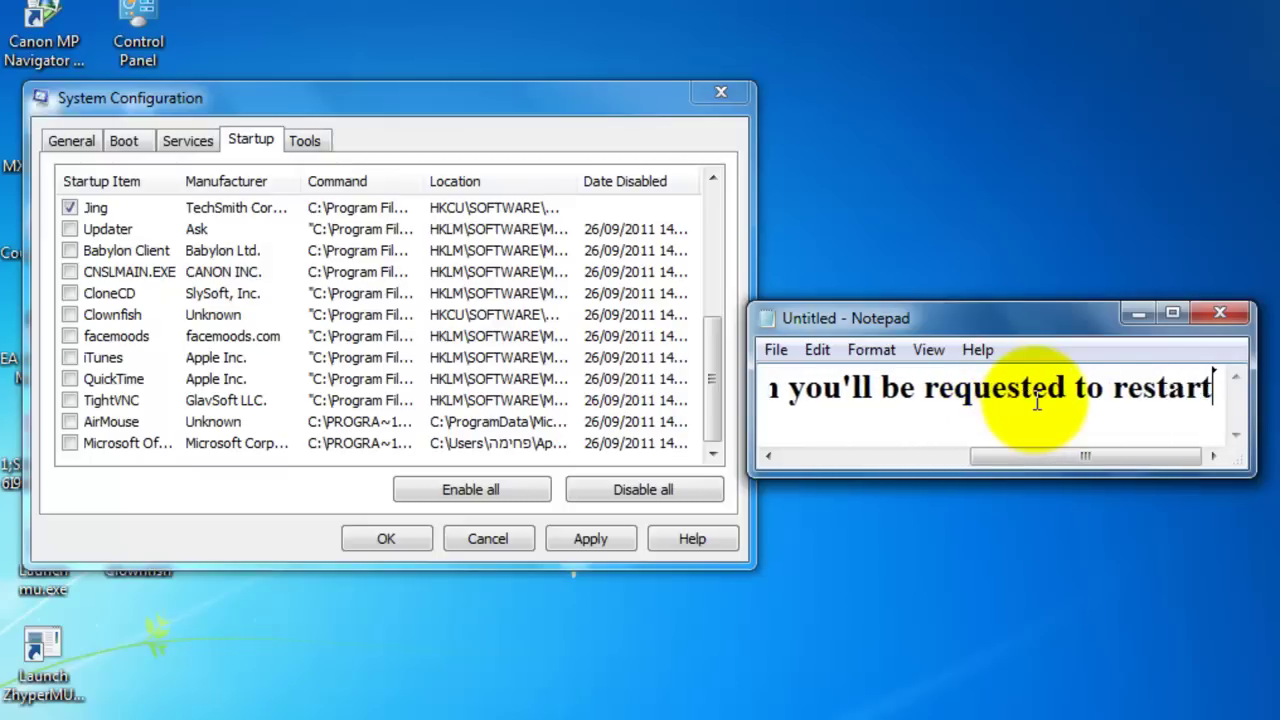
text(puter.)
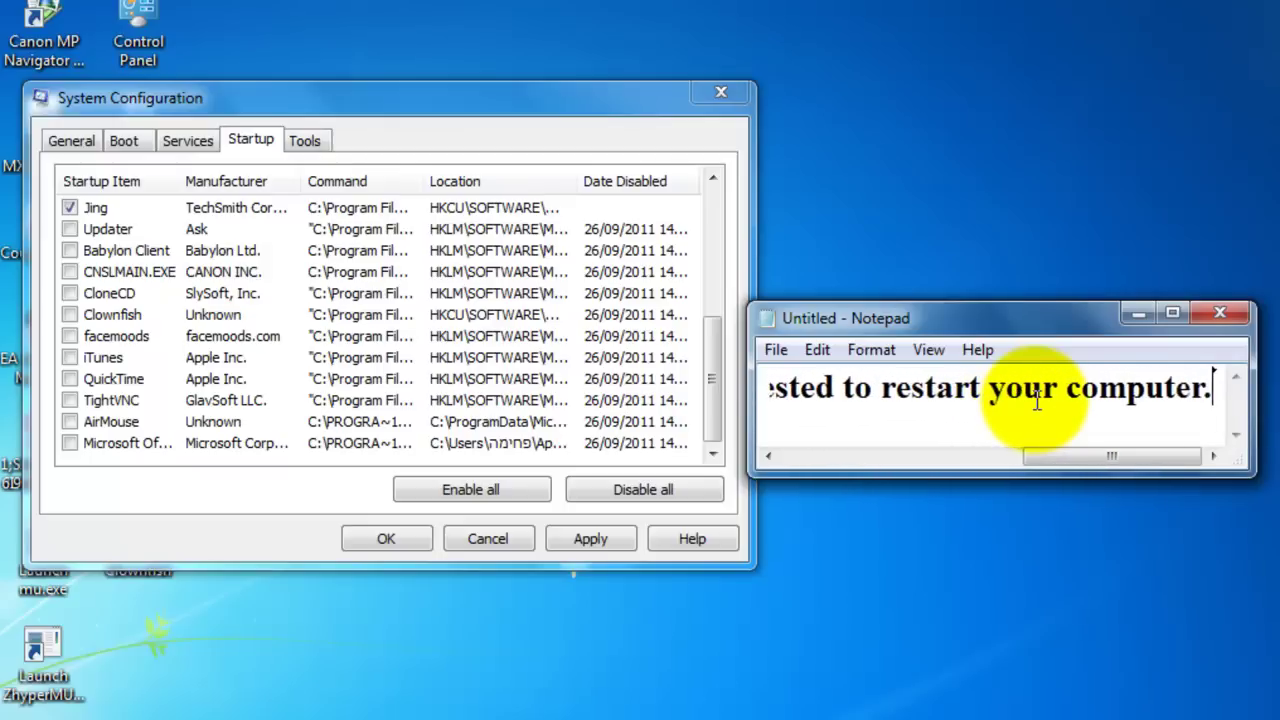
- Replace the note's text with the closing caption "That's it!"
key(ctrl+a)
key(BackSpace)
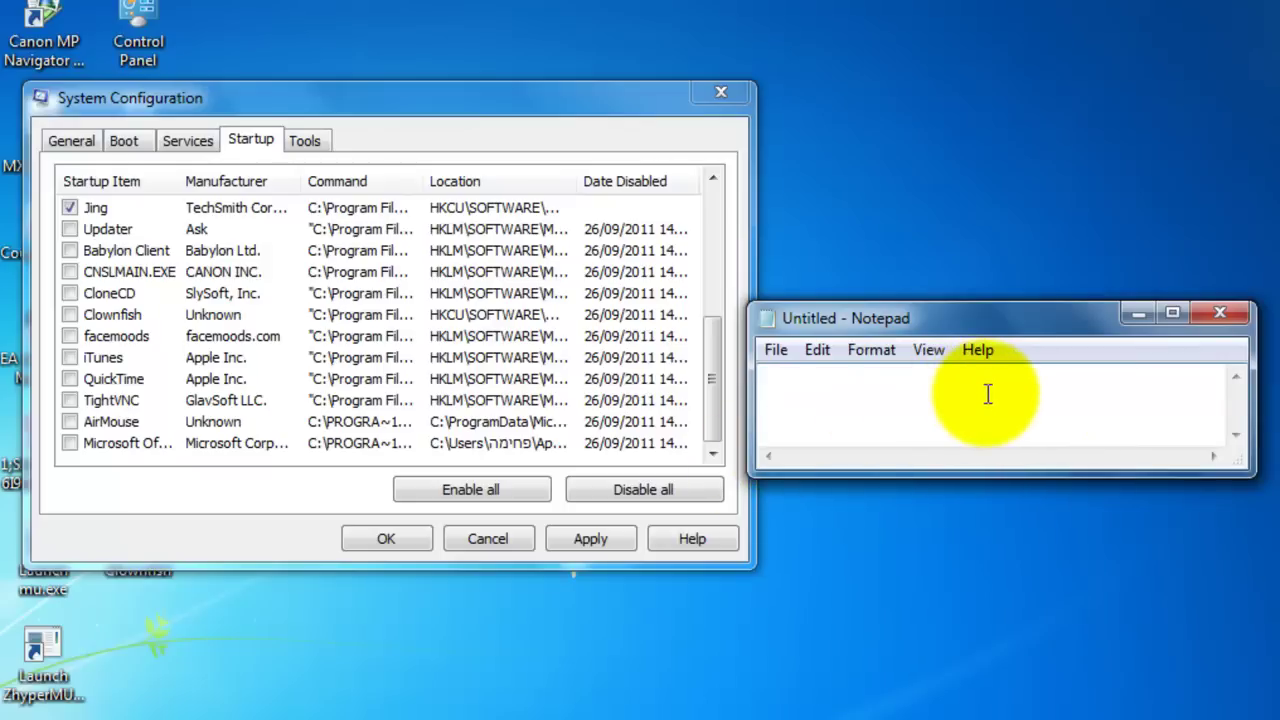
text(That's it!)
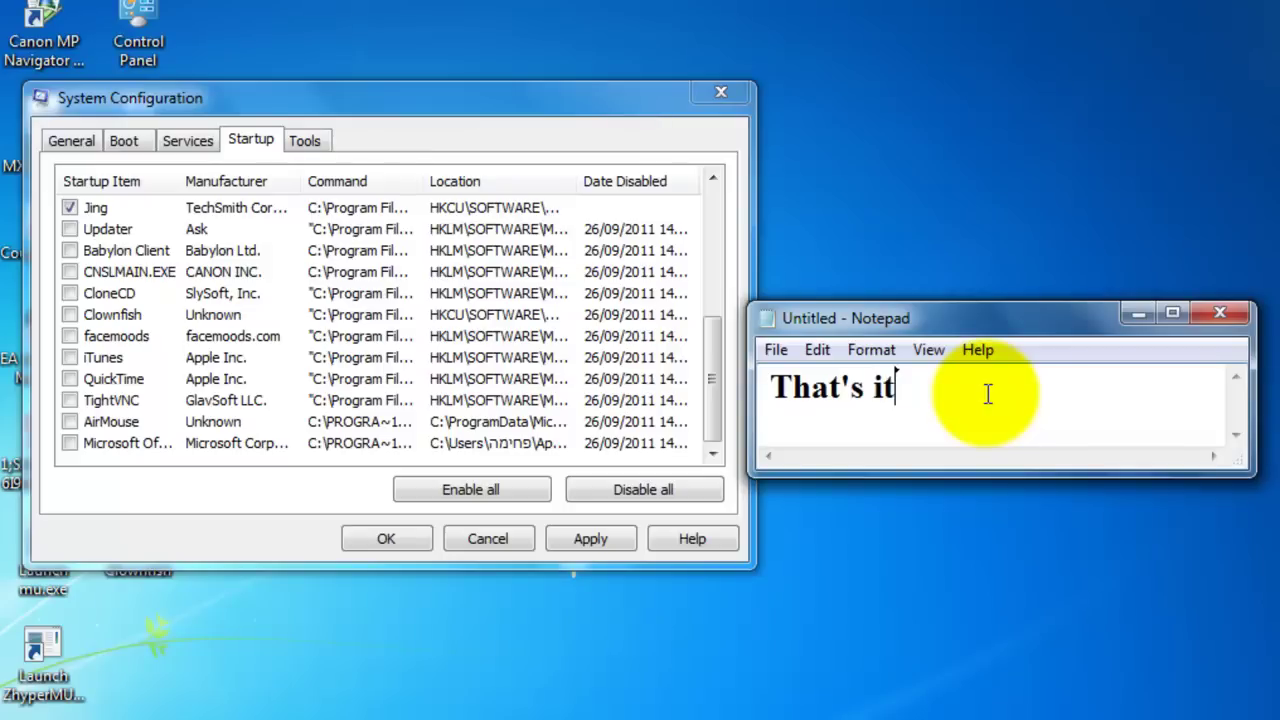